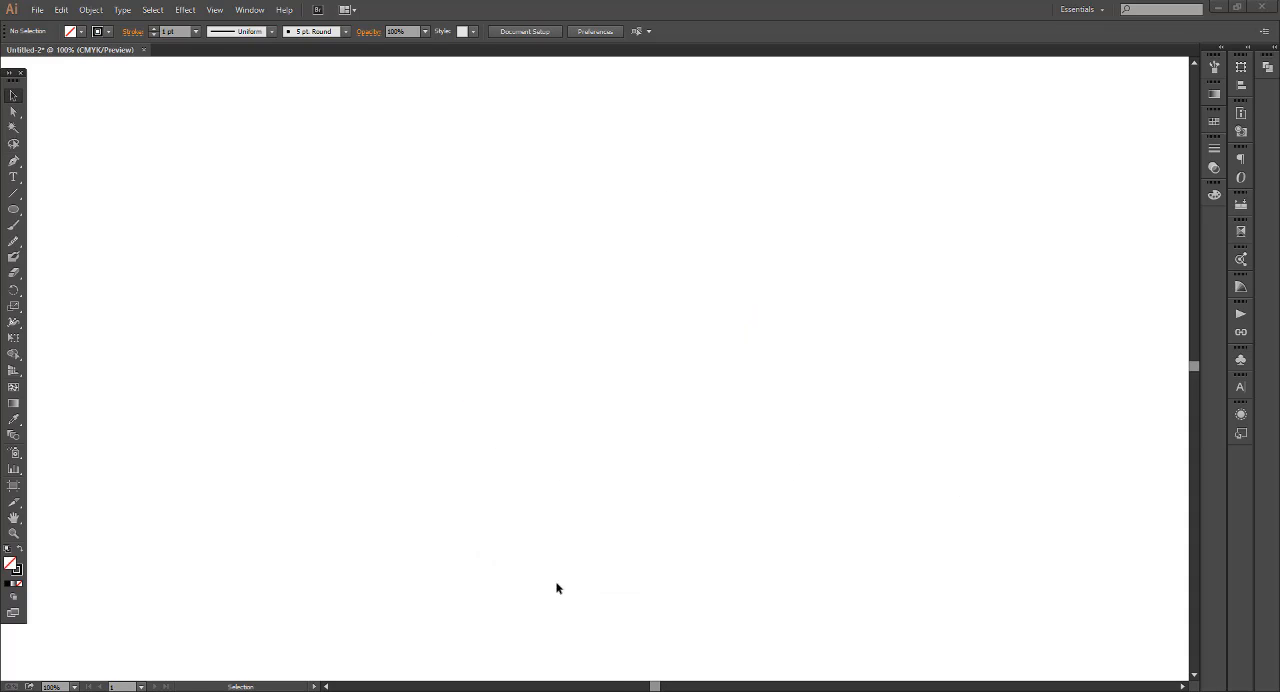
Draw an unfilled circle about 462 pt in diameter near the middle of the canvas
left_click_drag(541, 367, 700, 500)
left_click(16, 96)
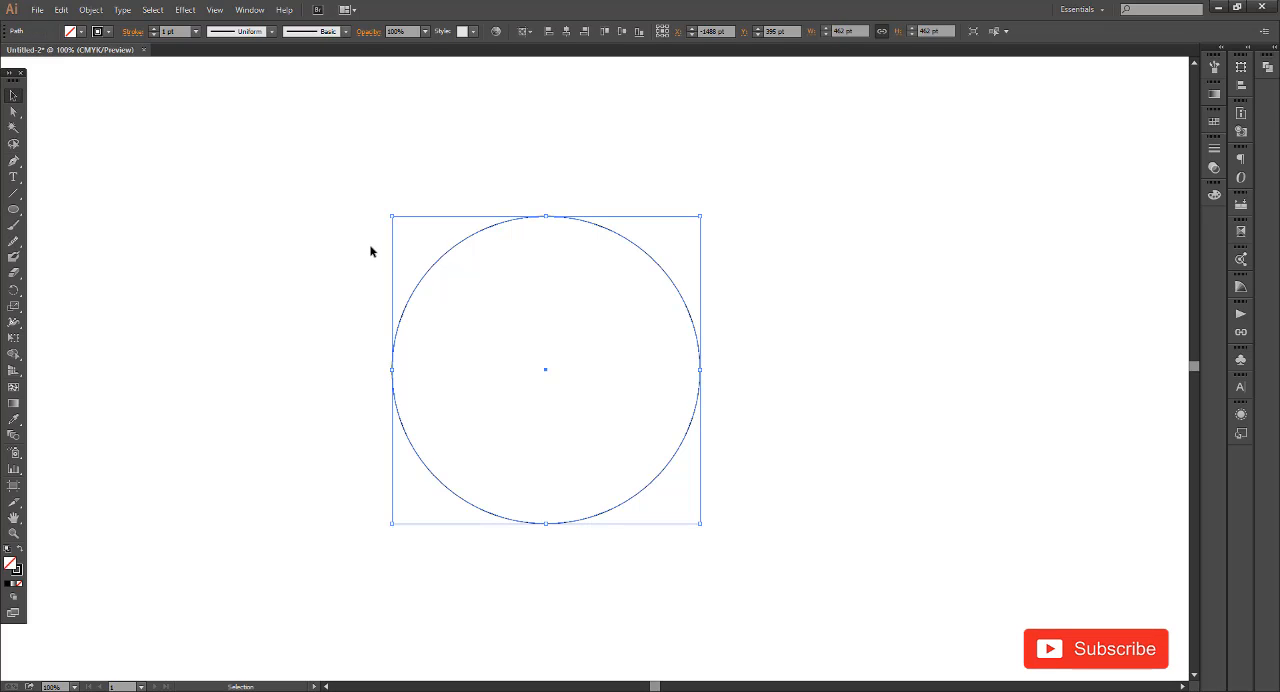
left_click(361, 270)
Draw a tall, narrow ellipse about 150 pt wide and 375 pt high beside the circle
left_click(17, 209)
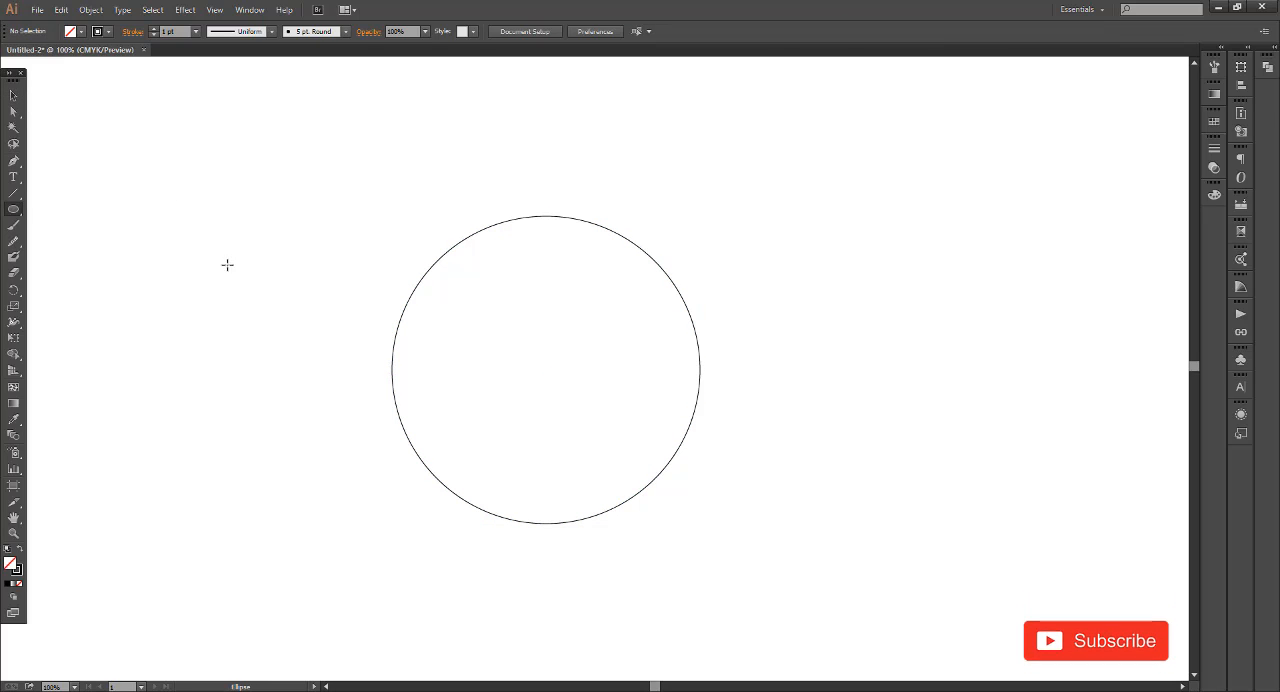
left_click_drag(212, 259, 266, 329)
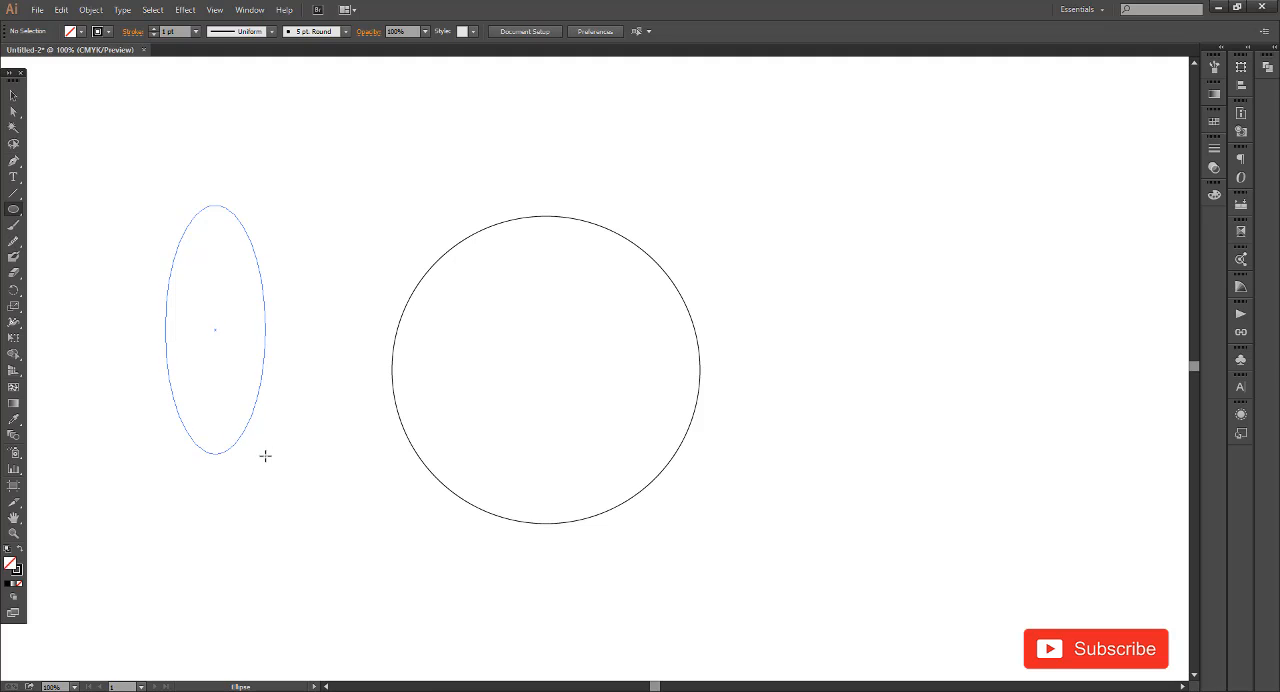
left_click_drag(265, 456, 265, 455)
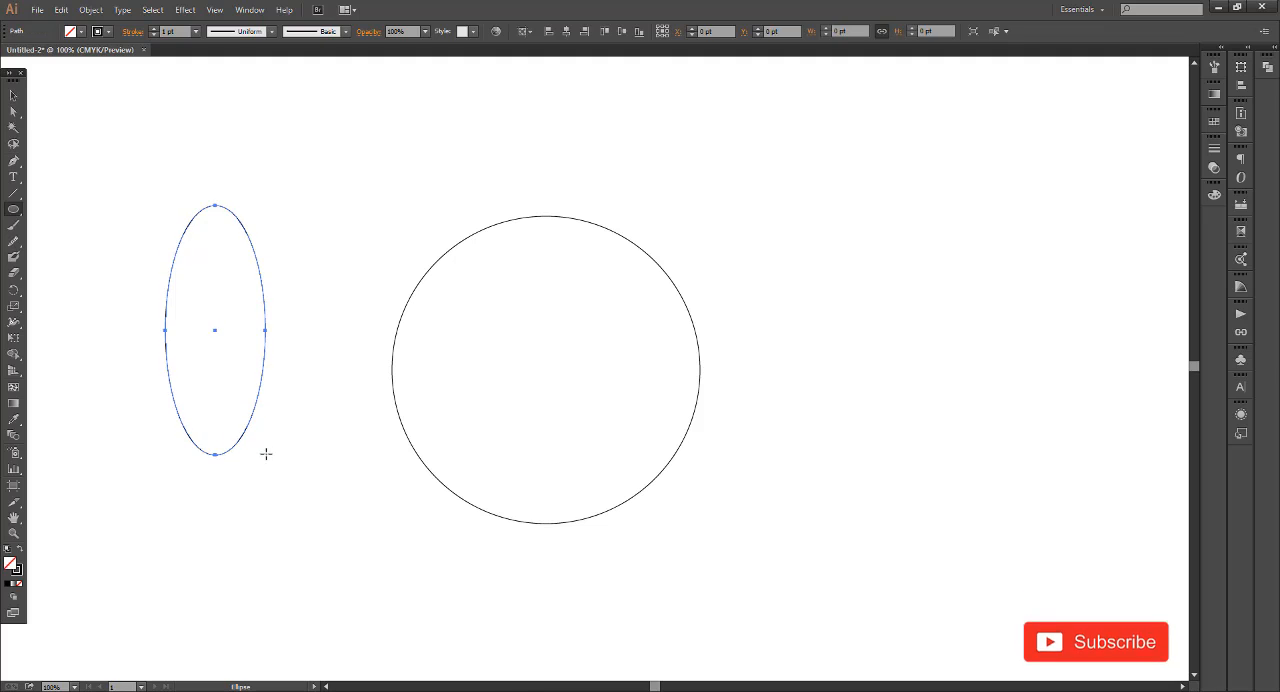
left_click(343, 270)
Rotate the ellipse about 45° counterclockwise and place it overlapping the circle's left edge
left_click_drag(266, 314, 395, 308)
left_click_drag(243, 163, 354, 234)
left_click_drag(396, 198, 329, 204)
left_click(382, 290)
left_click_drag(377, 293, 463, 306)
left_click(297, 394)
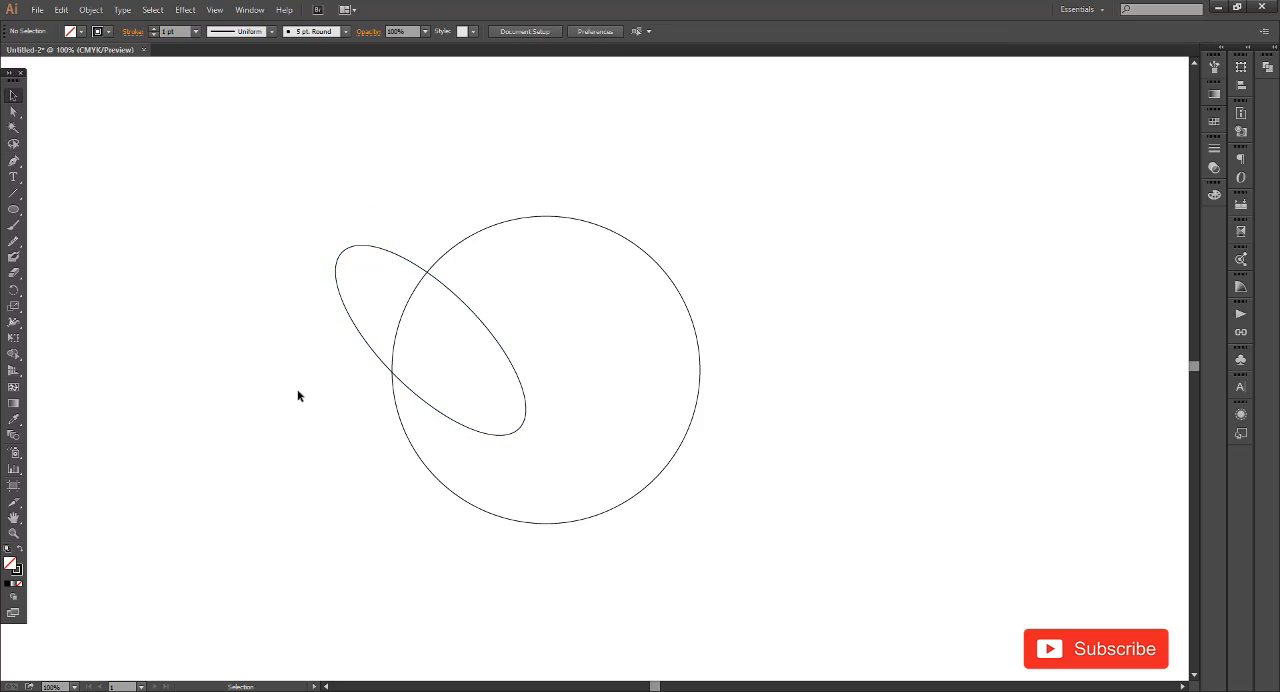
Duplicate the tilted ellipse and place the copy overlapping the circle's right edge
scroll(380, 390, "up", 2)
left_click_drag(454, 400, 449, 400)
left_click(225, 410)
scroll(225, 414, "down", 2)
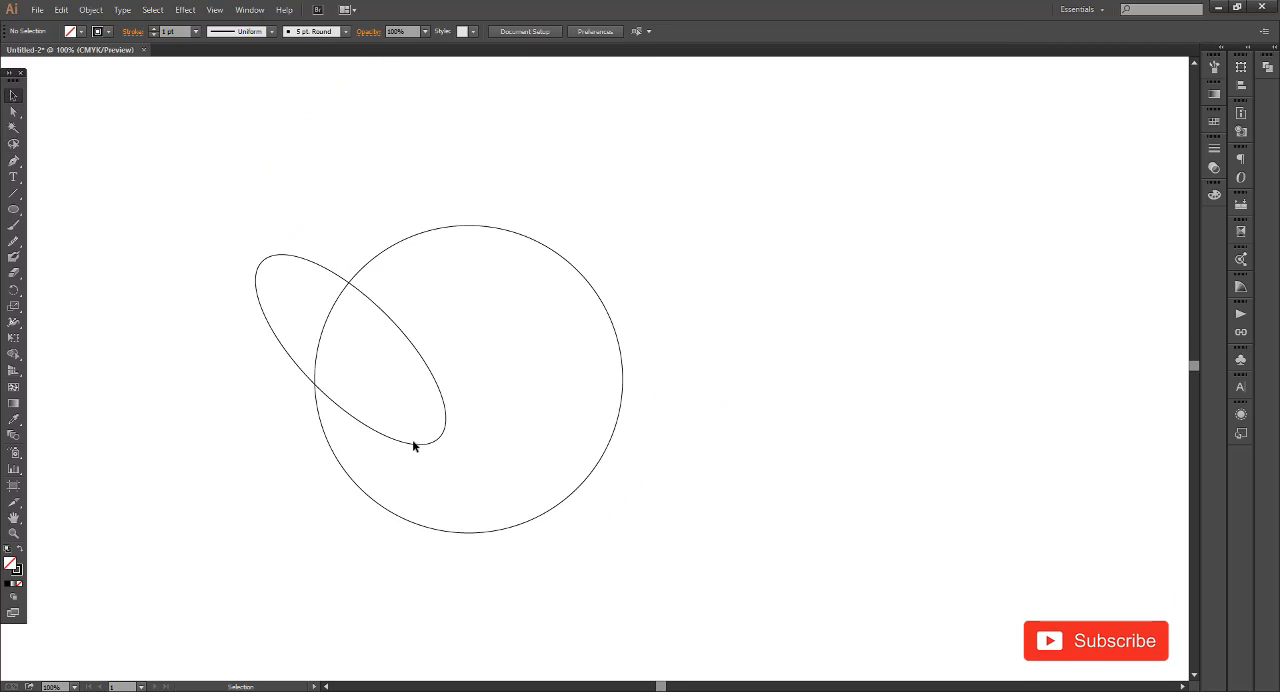
left_click_drag(412, 442, 646, 481)
left_click(752, 480)
Fine-tune the copied ellipse's position so its outer side anchor sits on the circle's right edge
scroll(655, 351, "up", 1)
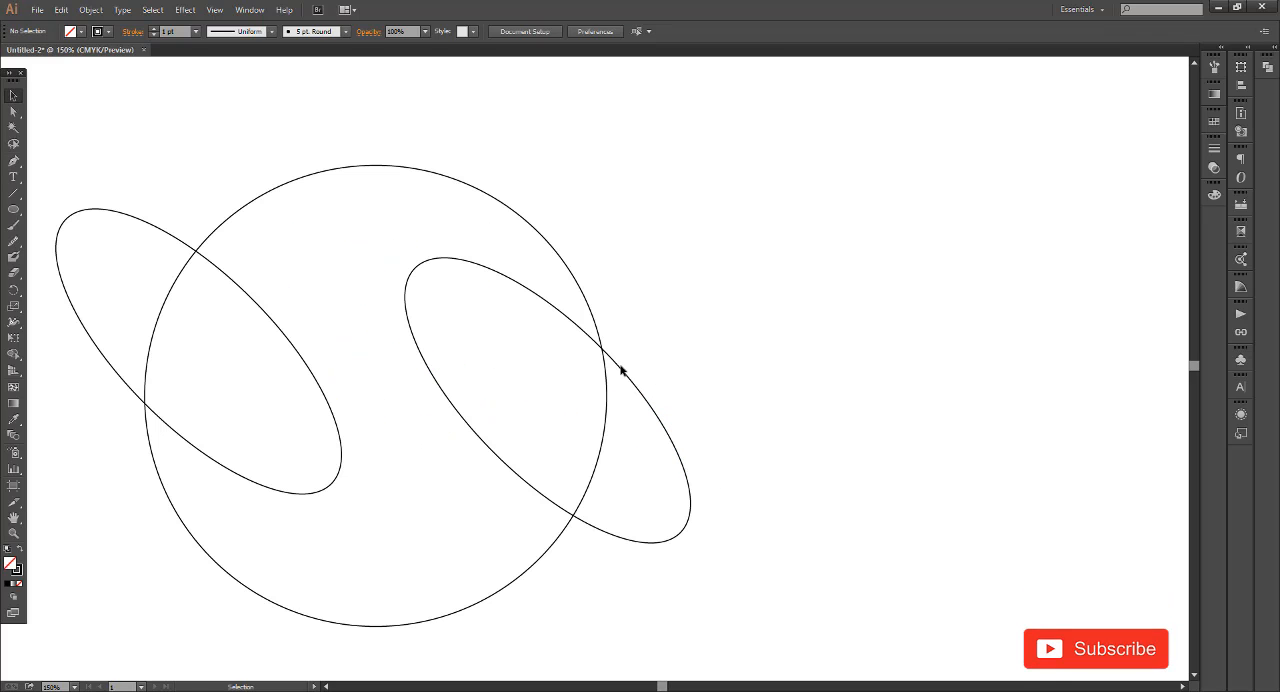
left_click(619, 368)
scroll(640, 350, "up", 3)
left_click(630, 362)
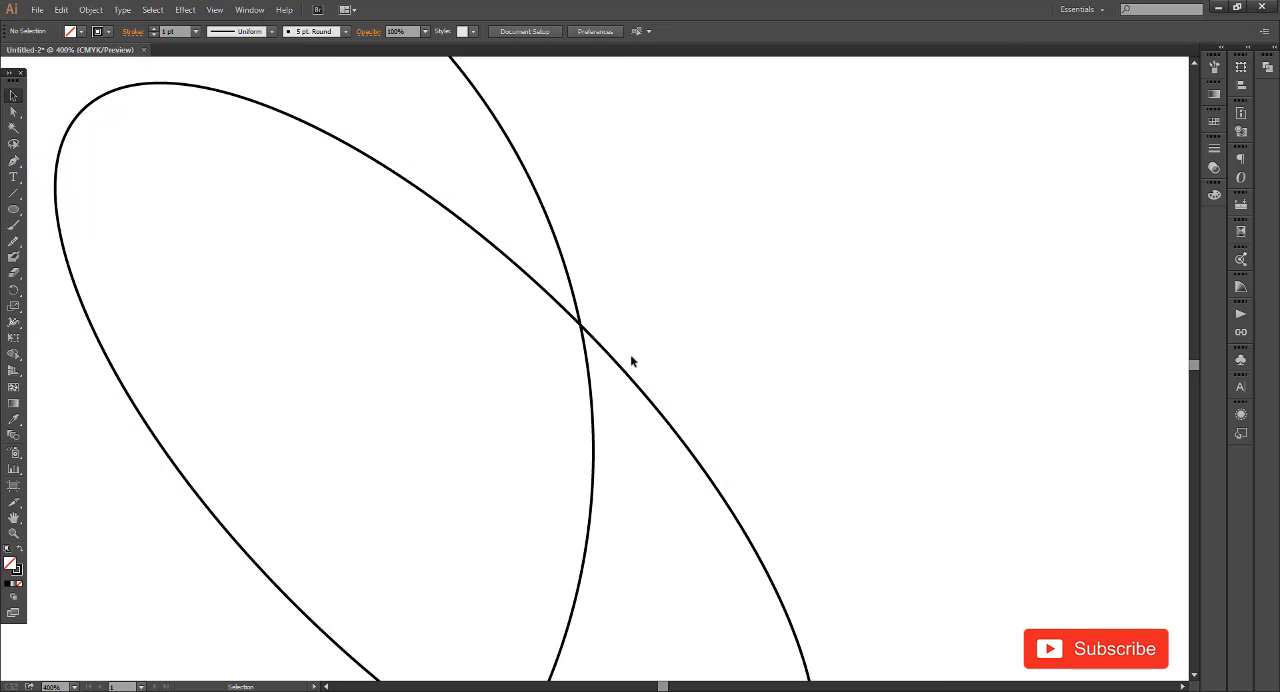
left_click(619, 370)
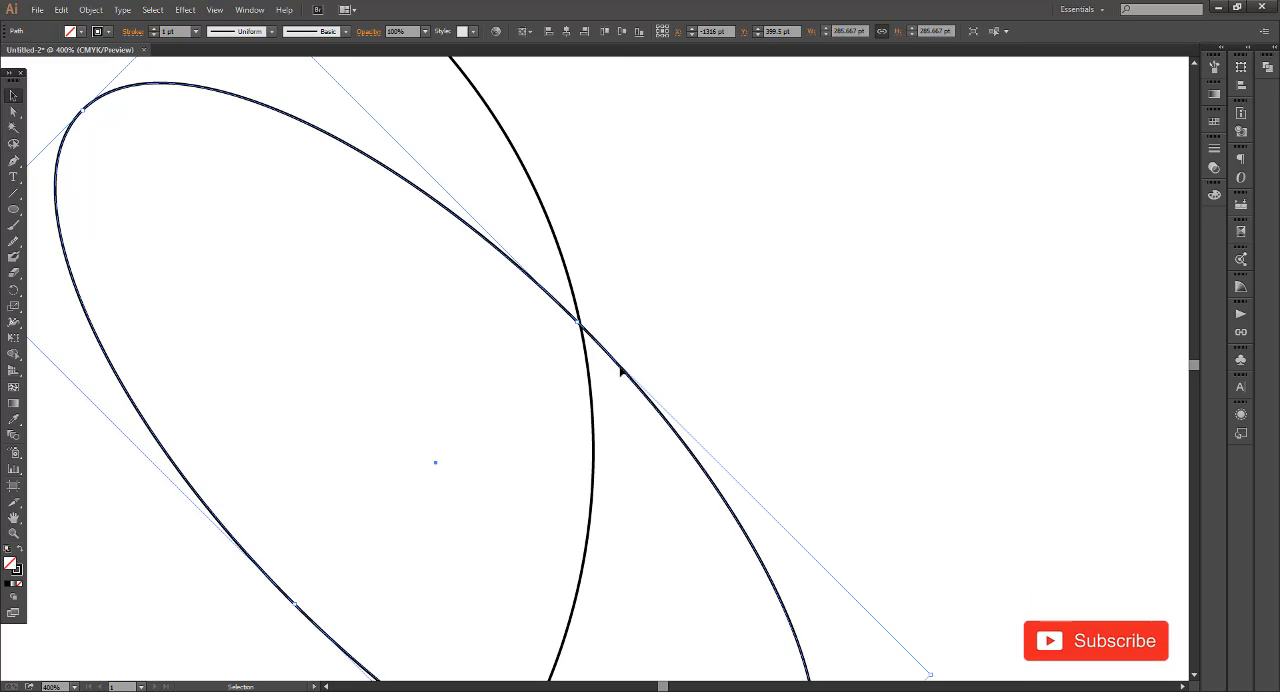
scroll(736, 350, "down", 3)
left_click(736, 350)
left_click(664, 424)
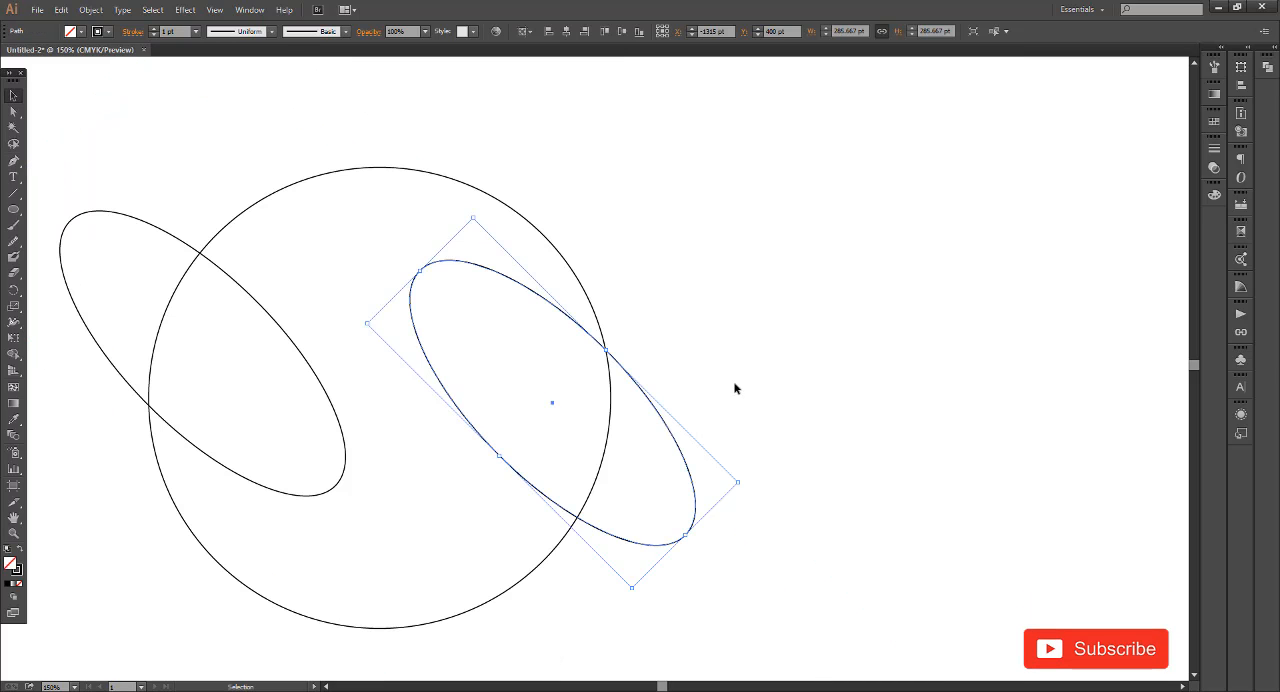
Group the two ellipses and align the group with the circle by their vertical centers
left_click(285, 347, "shift")
scroll(597, 374, "down", 1)
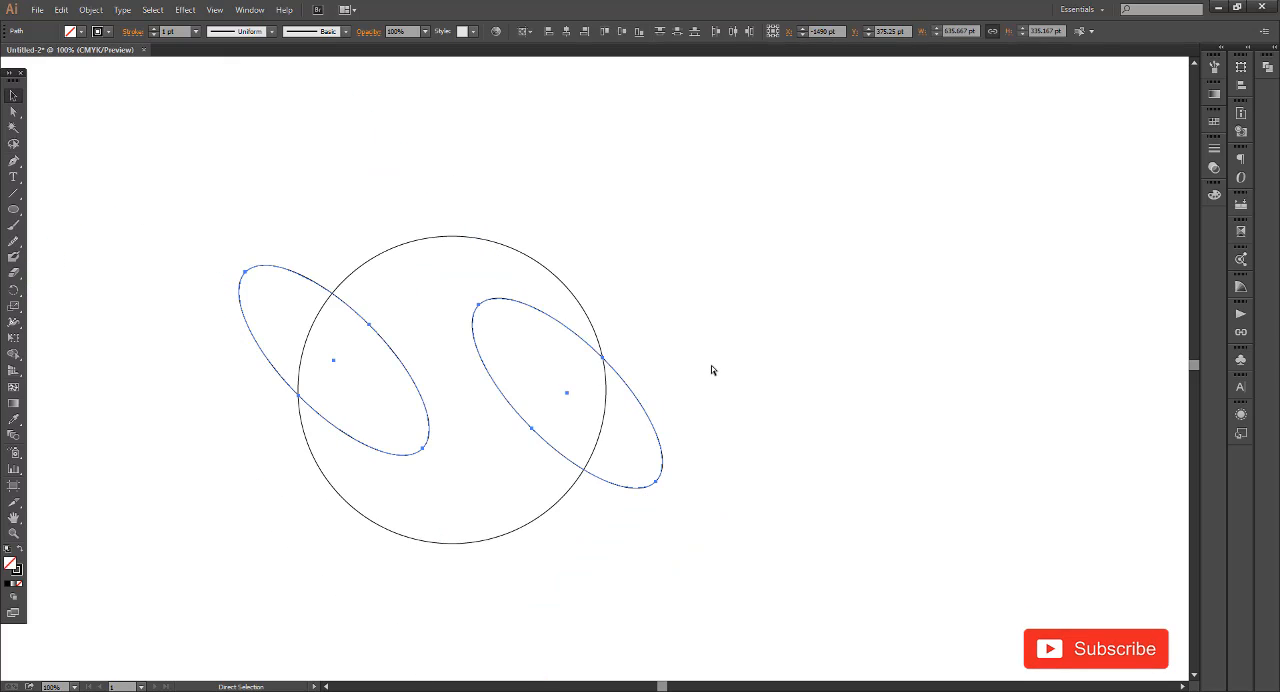
key("ctrl+g")
key("ctrl+a")
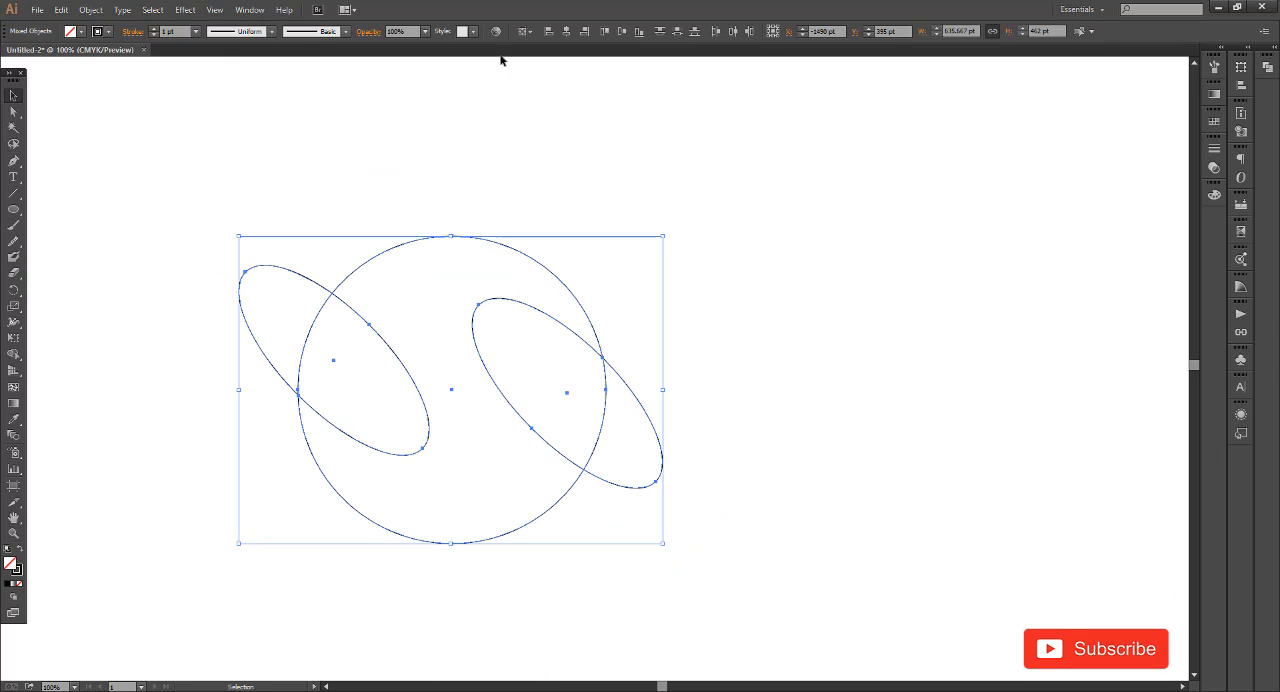
left_click(619, 32)
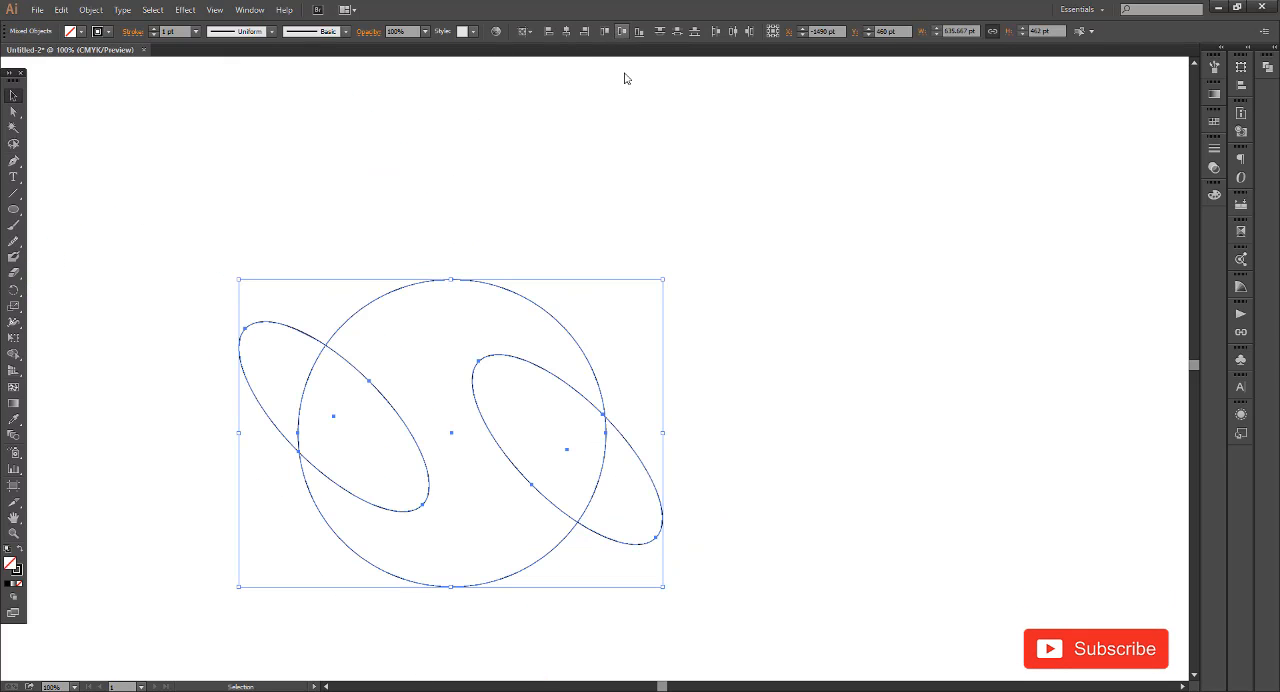
left_click(719, 387)
Cut both ellipses out of the circle with the Shape Builder tool, leaving a single S-shaped form
left_click_drag(677, 381, 727, 361)
left_click_drag(745, 296, 328, 418)
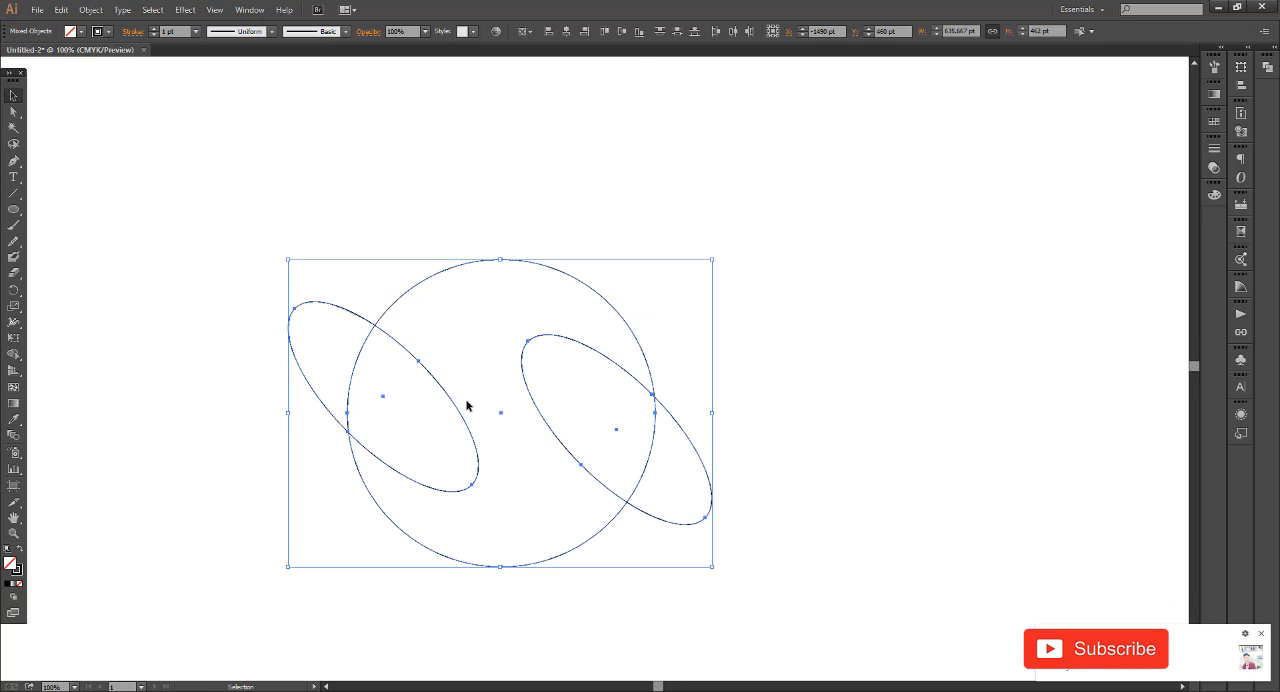
scroll(466, 402, "down", 1)
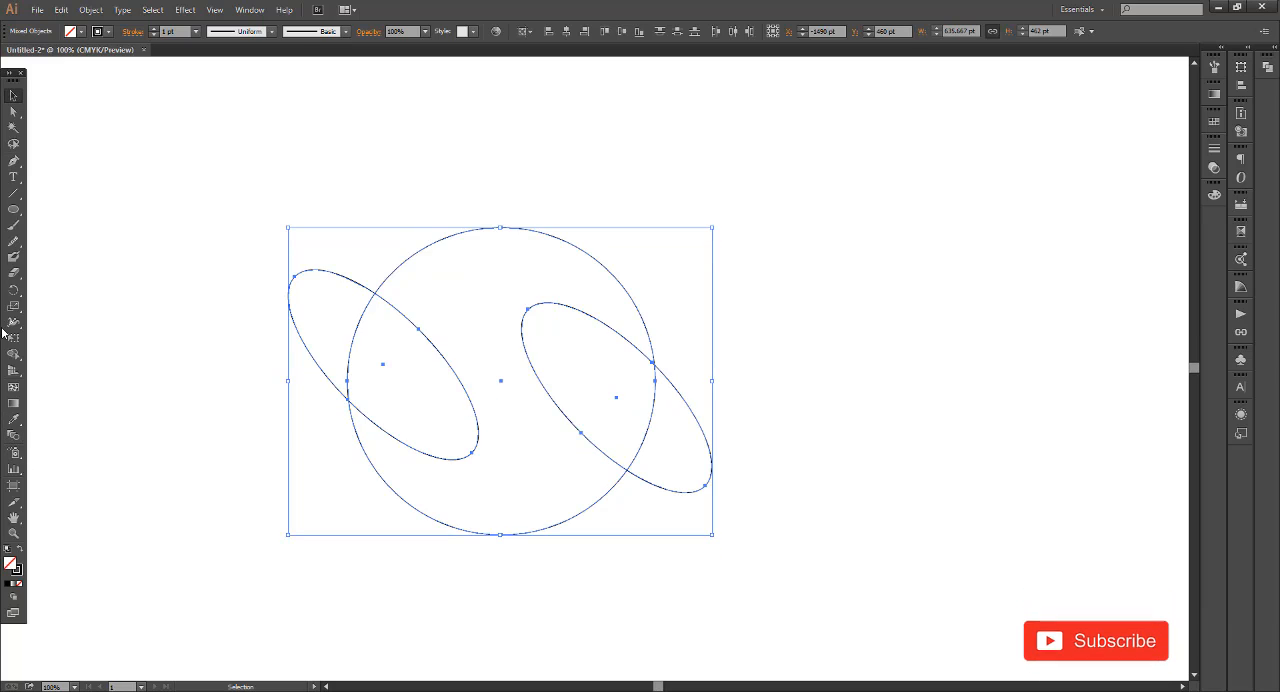
left_click(13, 356)
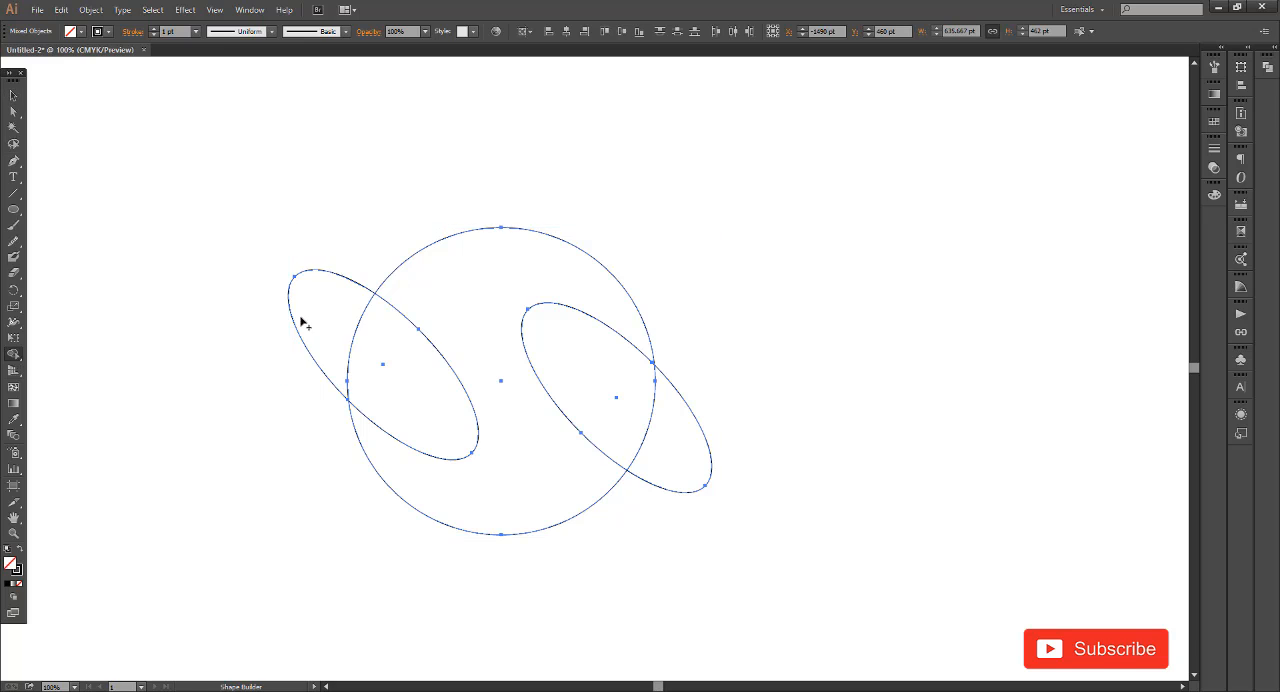
left_click_drag(300, 320, 400, 385)
mouse_move(735, 467)
left_mouse_down()
mouse_move(611, 389)
mouse_move(730, 352)
left_mouse_up()
left_click(16, 98)
left_click(697, 371)
key("ctrl+plus")
left_click_drag(757, 428, 793, 417)
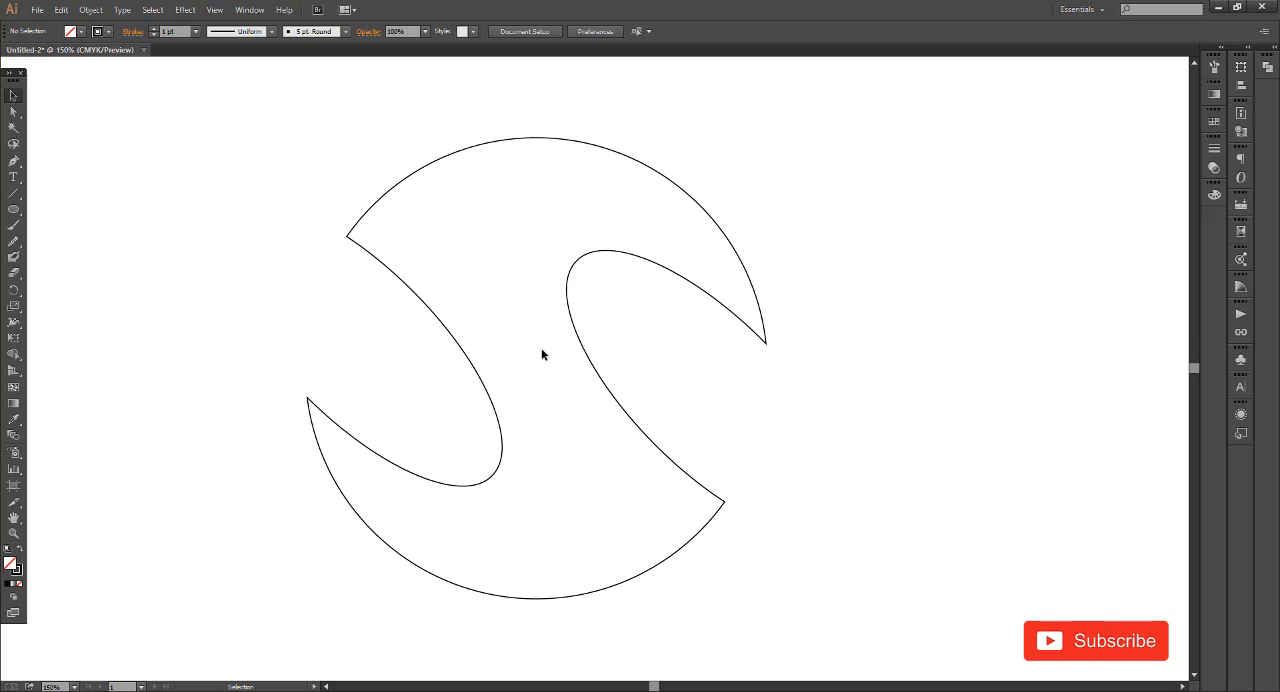
Fill the S shape with the white-to-black linear gradient and remove its stroke
scroll(543, 354, "down", 1)
left_click_drag(691, 378, 740, 401)
scroll(474, 407, "up", 1)
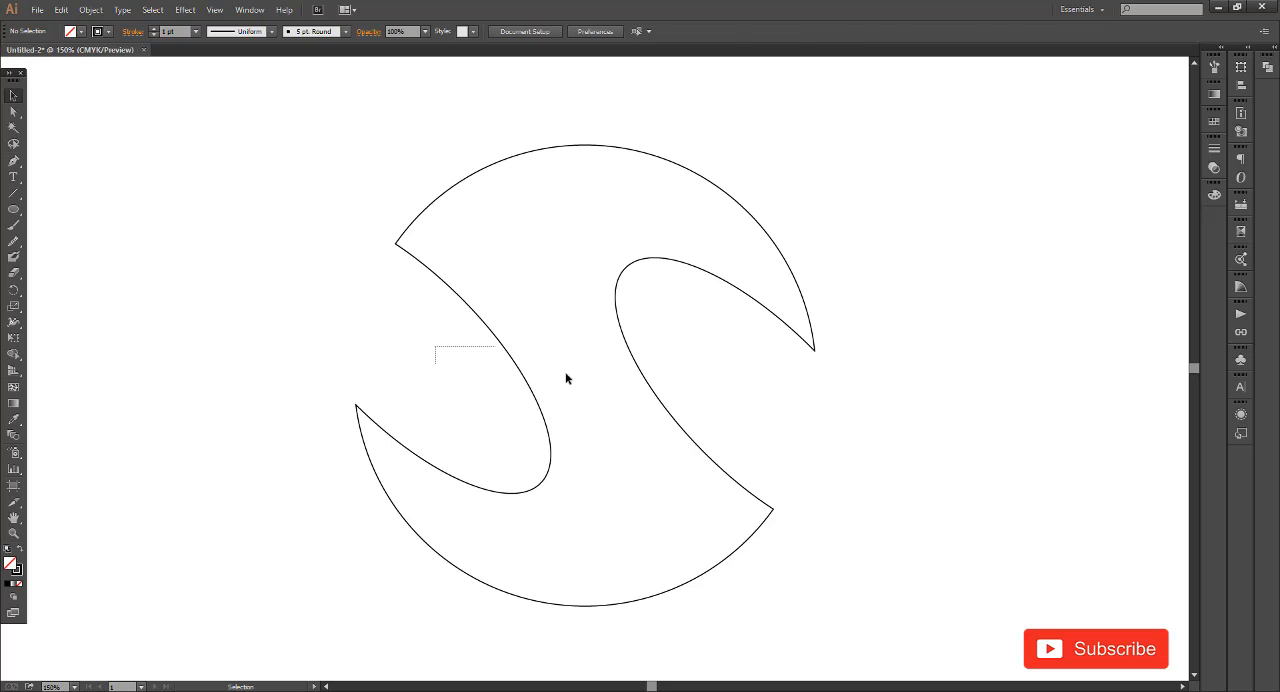
left_click_drag(566, 378, 566, 380)
left_click(1214, 94)
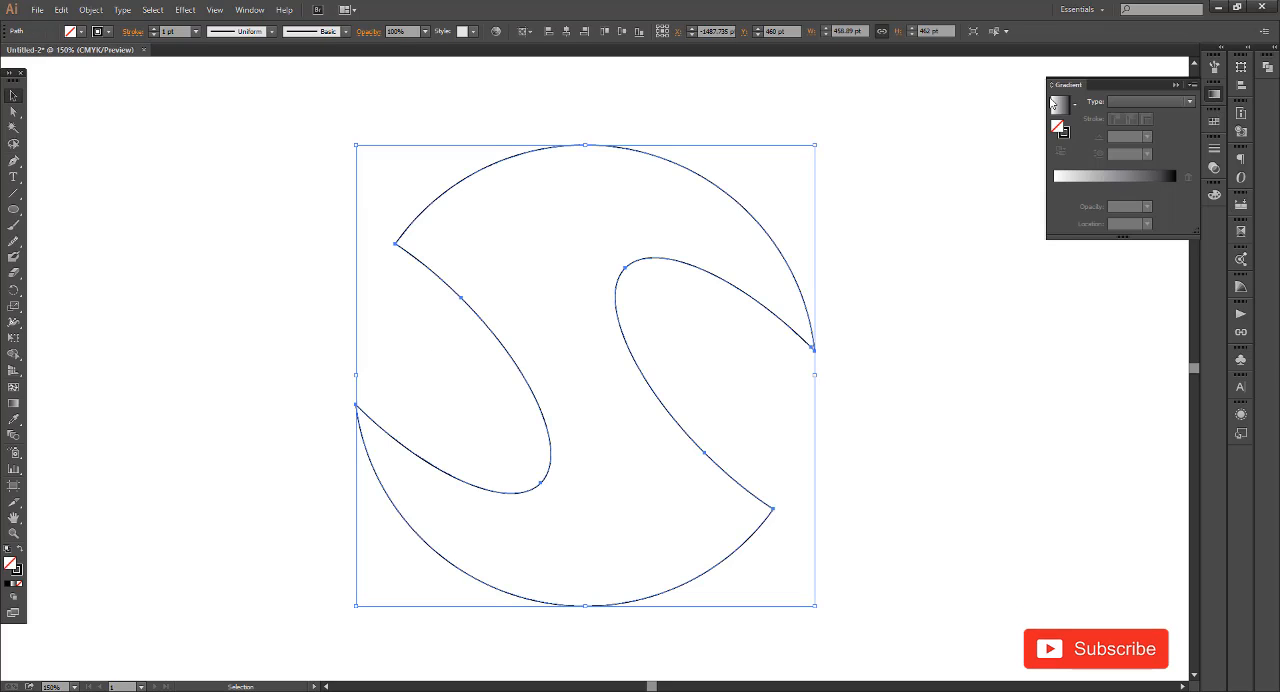
left_click(1068, 105)
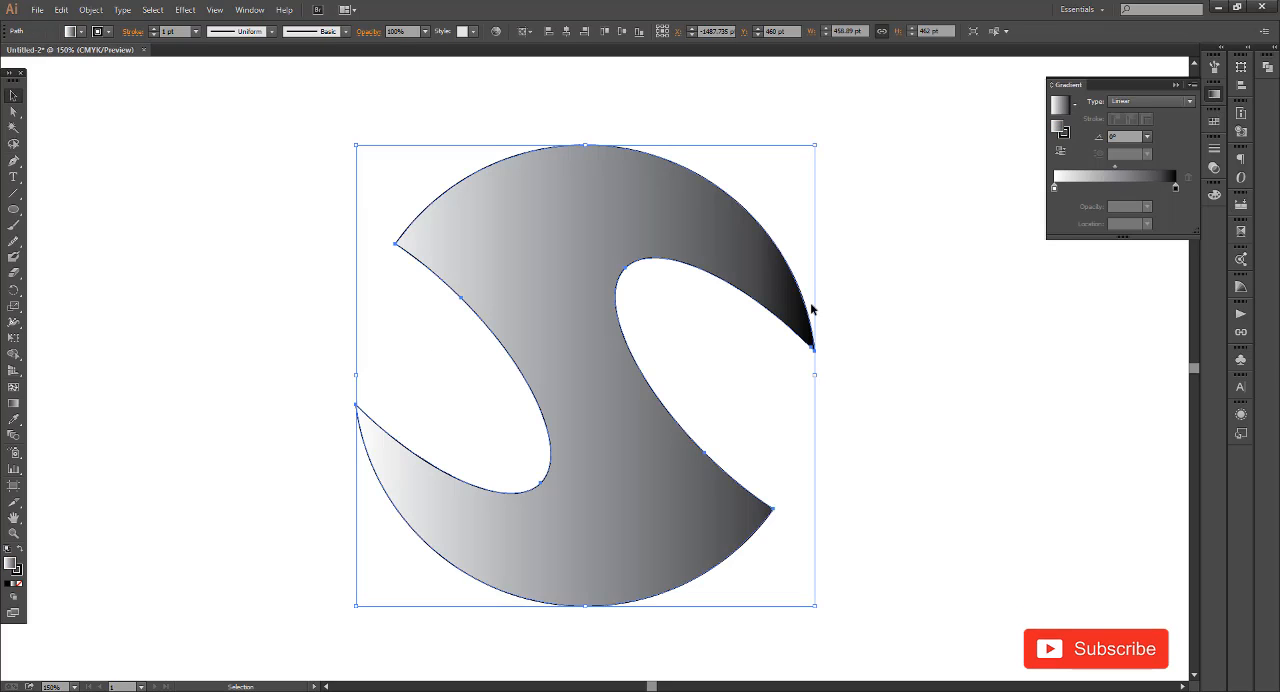
left_click(20, 571)
left_click(21, 585)
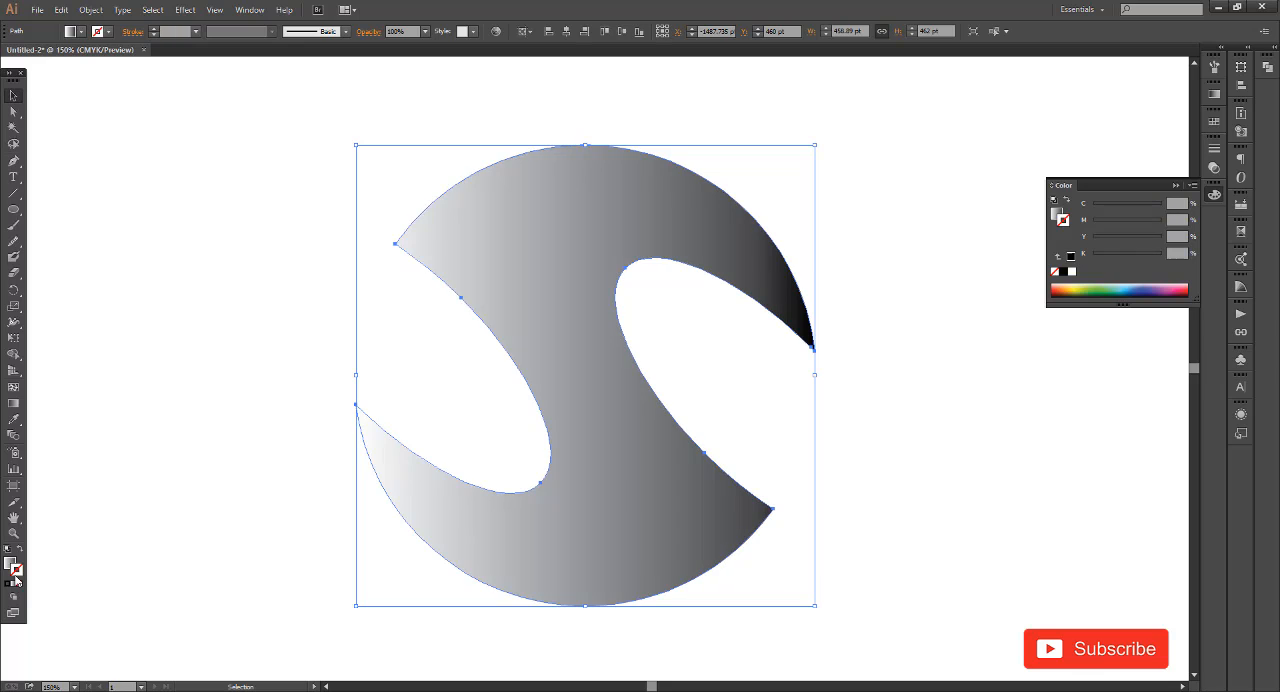
left_click(212, 507)
Change the S shape's gradient type to Radial
scroll(357, 509, "down", 1)
left_click_drag(817, 462, 890, 461)
left_click(506, 521)
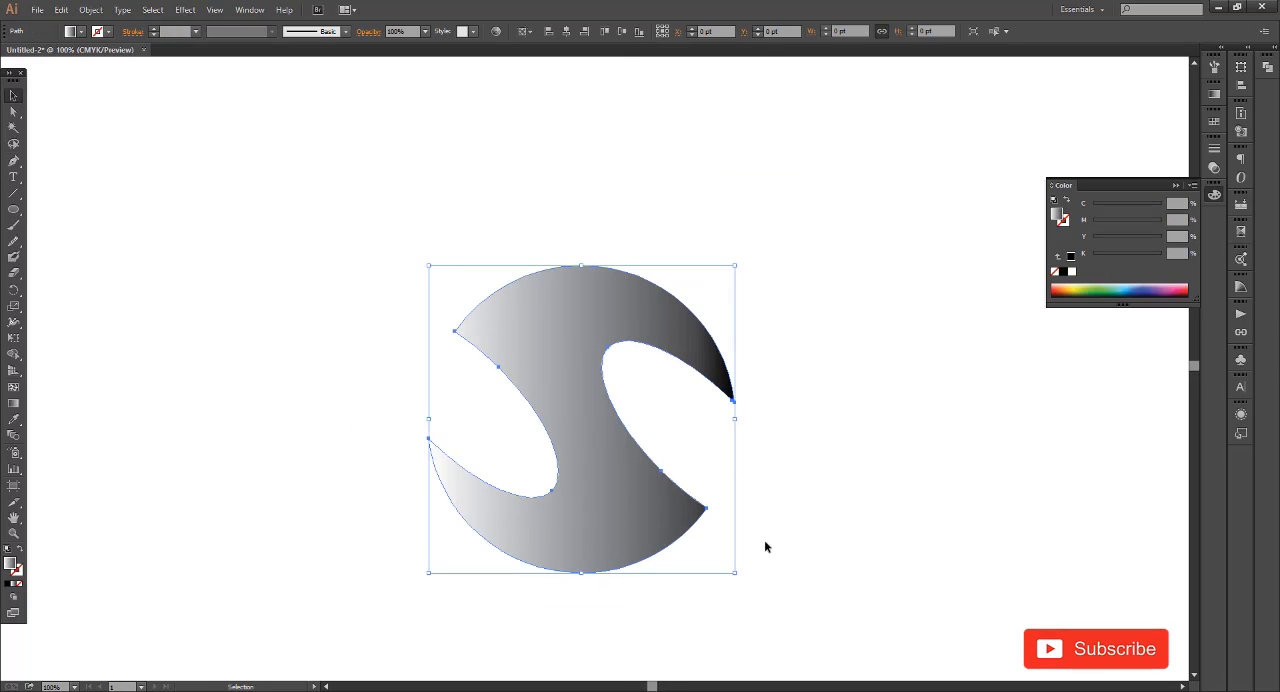
scroll(740, 533, "right", 1)
left_click(1213, 96)
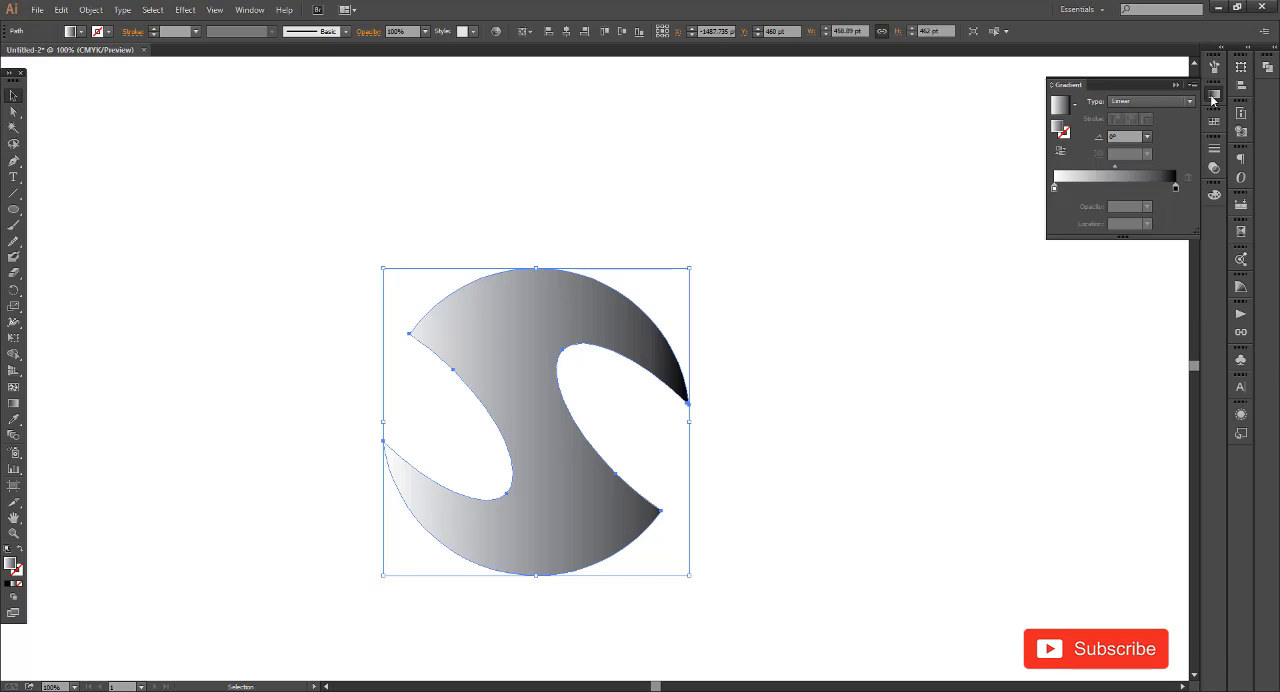
left_click(1150, 101)
left_click(1140, 124)
left_click(894, 357)
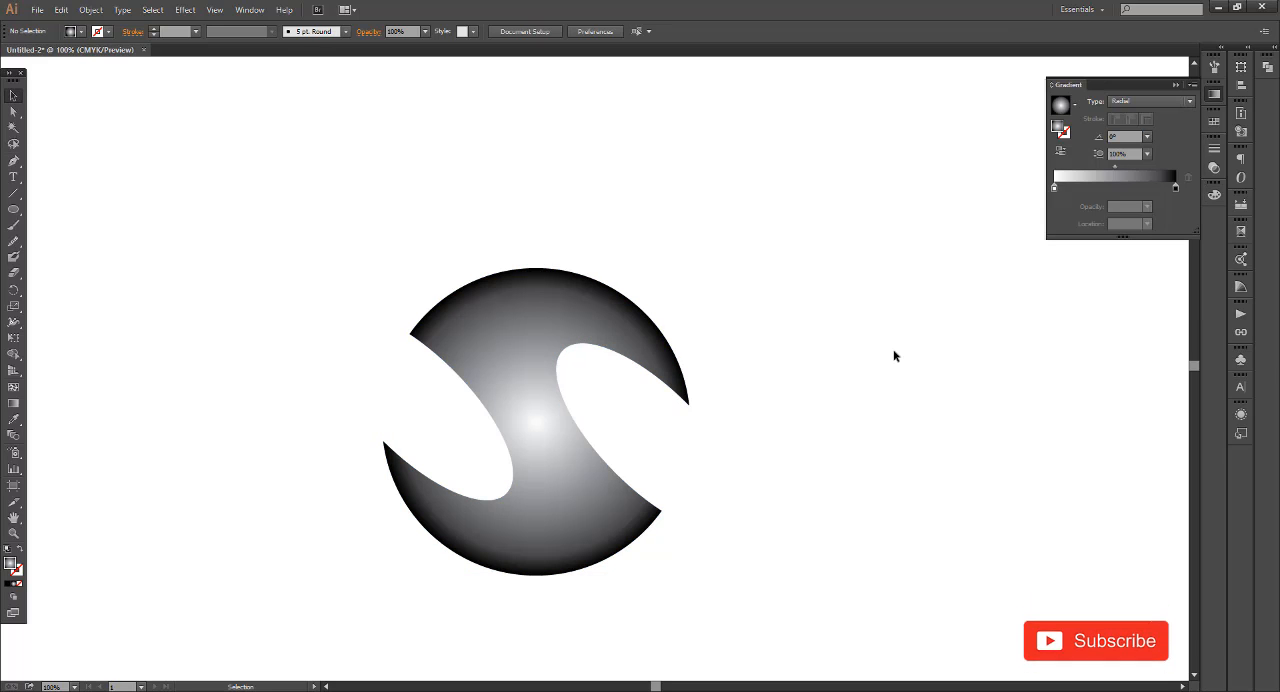
Extend the radial gradient's radius slightly beyond the S shape's outer edge with the Gradient tool
left_click(507, 316)
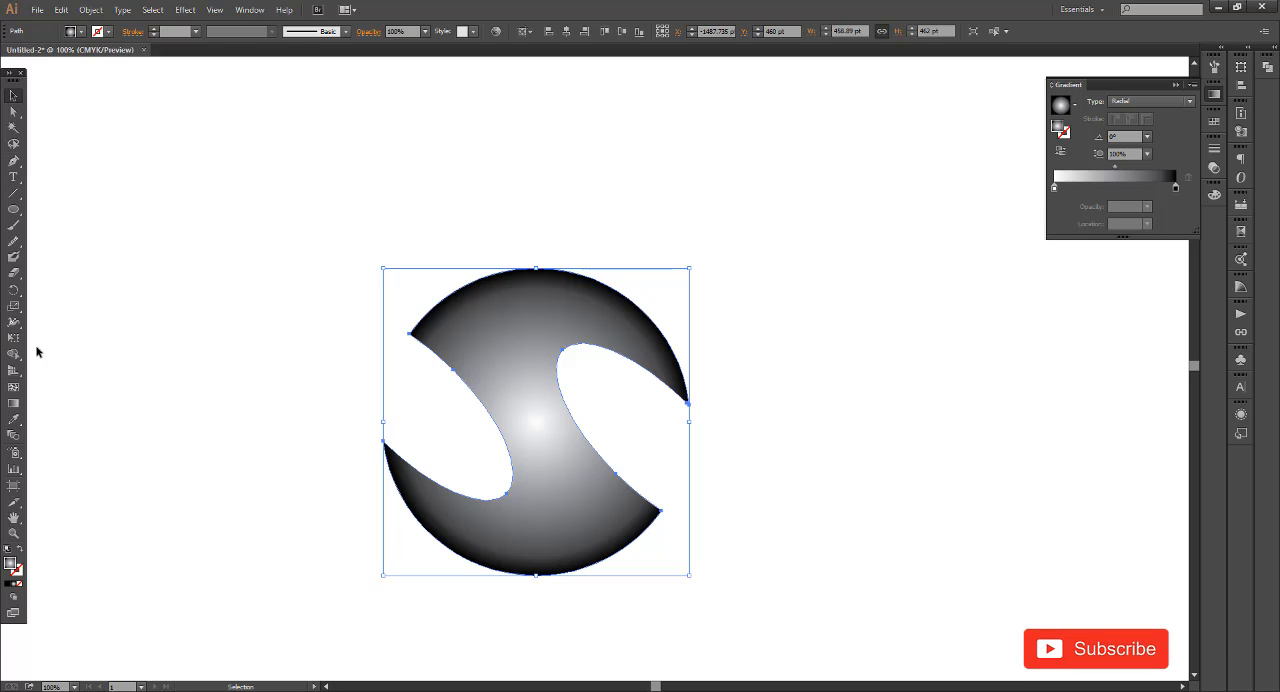
left_click(13, 403)
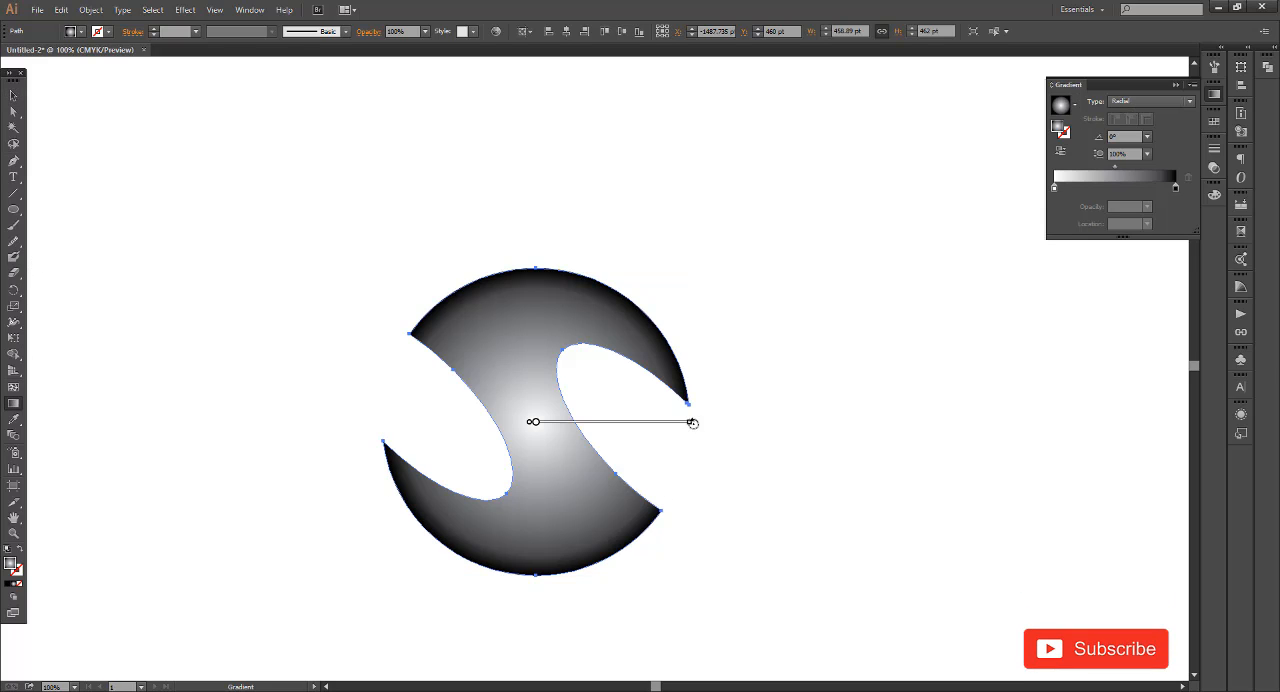
left_click_drag(689, 423, 711, 424)
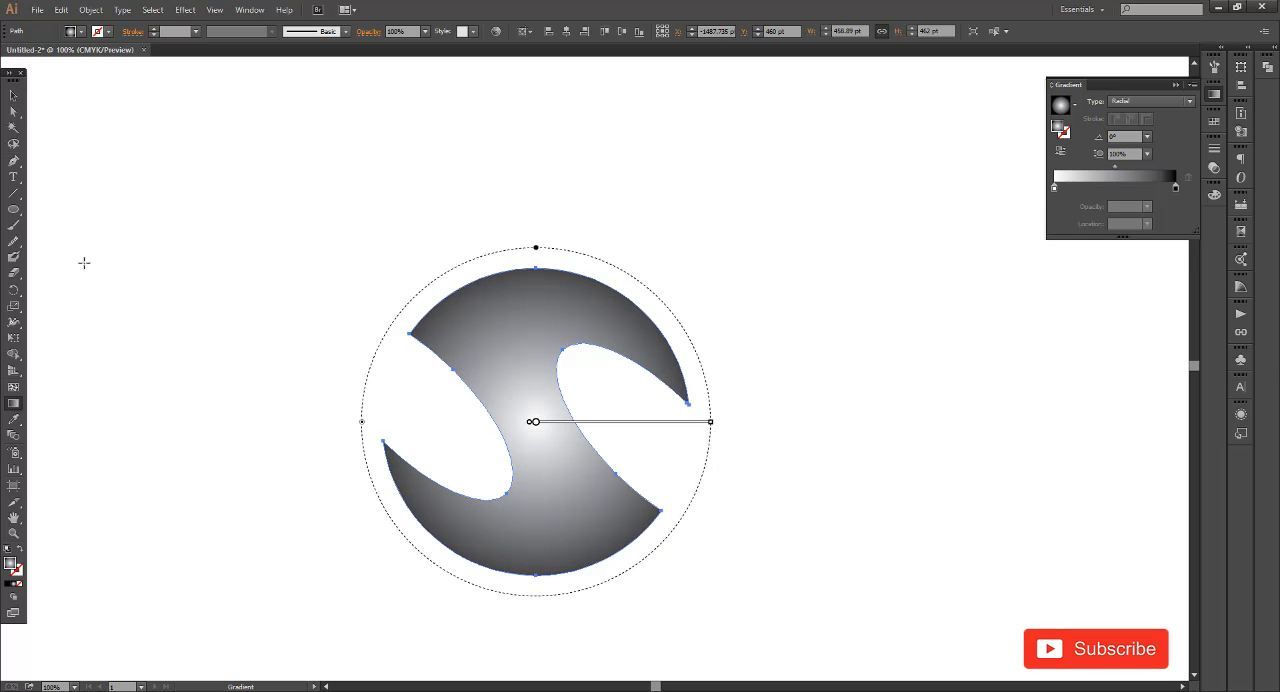
key("v")
left_click(563, 366)
key("ctrl+minus")
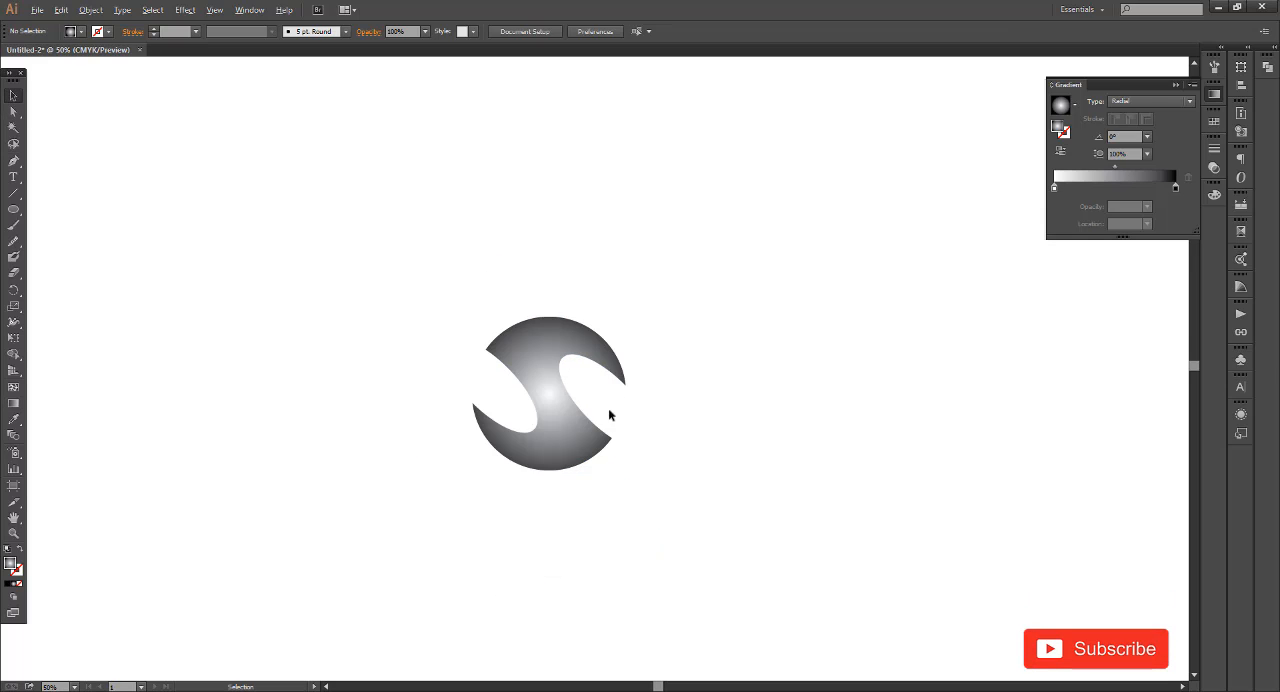
Start a Pen tool path at the S's upper-right tip with a short horizontal edge and a curve arching to the inner end of the right cutout
scroll(535, 421, "up", 3)
left_click_drag(771, 387, 705, 437)
scroll(612, 358, "down", 1)
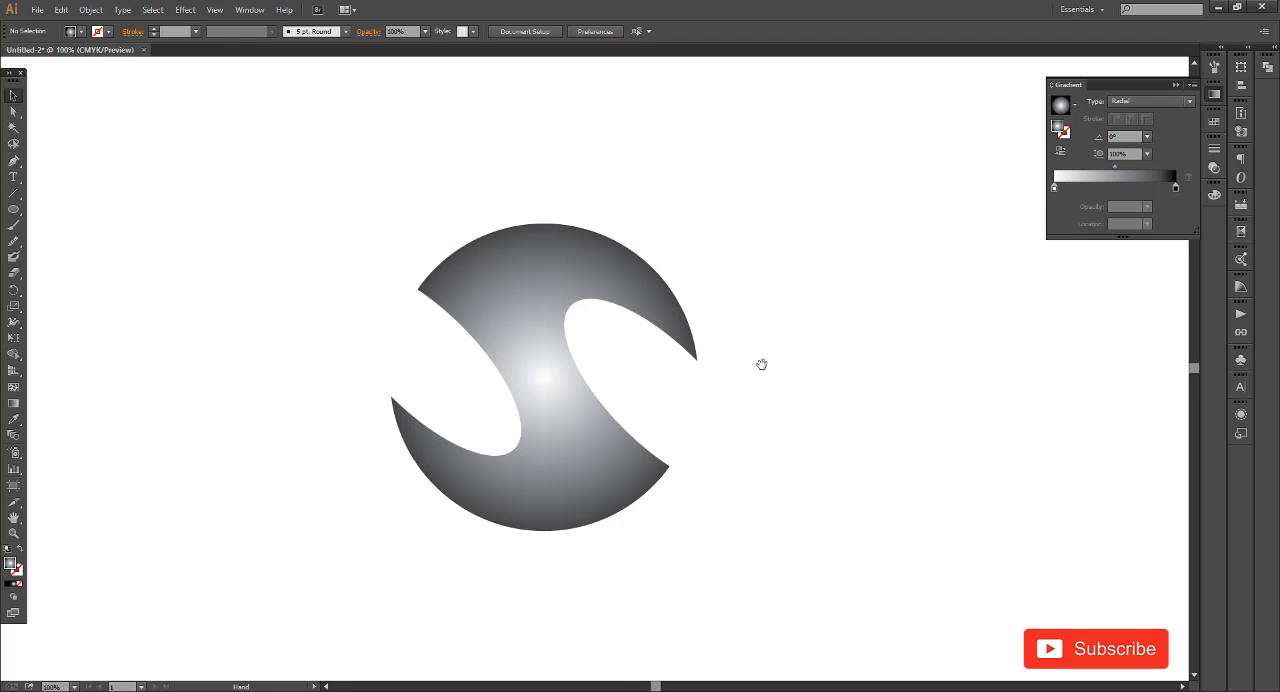
left_click_drag(761, 364, 755, 380)
key("ctrl+plus")
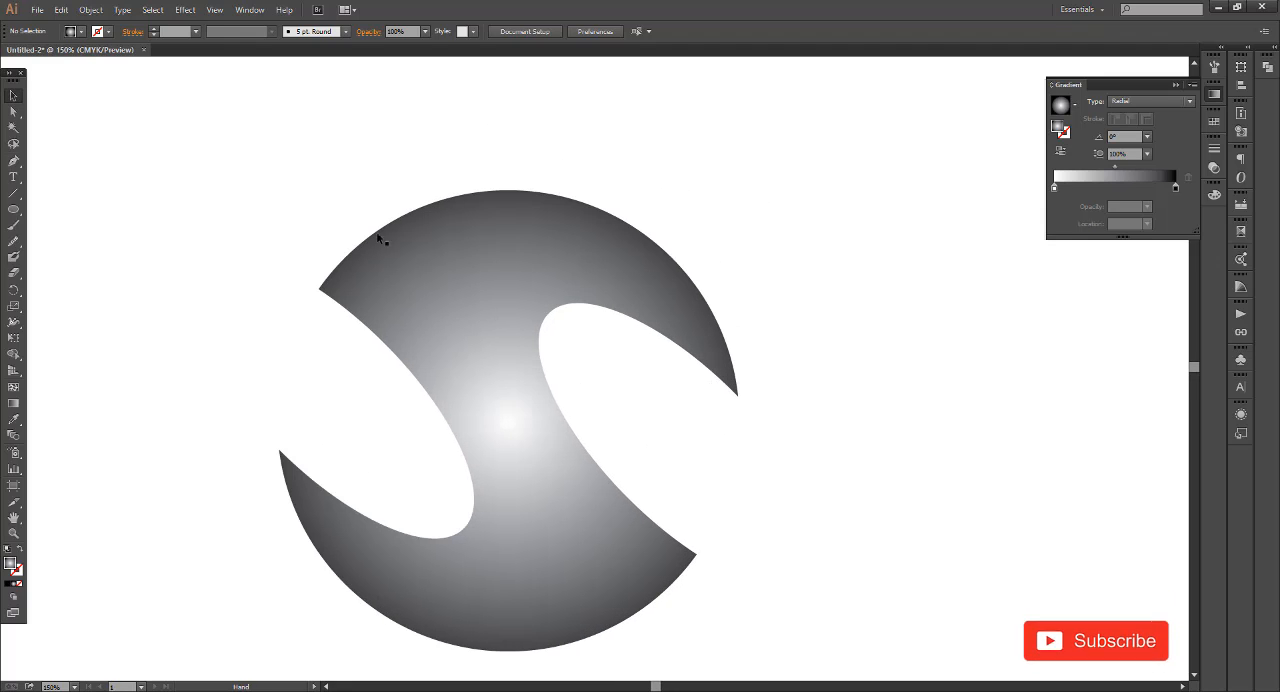
key("p")
scroll(600, 299, "down", 1)
scroll(600, 299, "down", 4)
left_click_drag(722, 350, 750, 370)
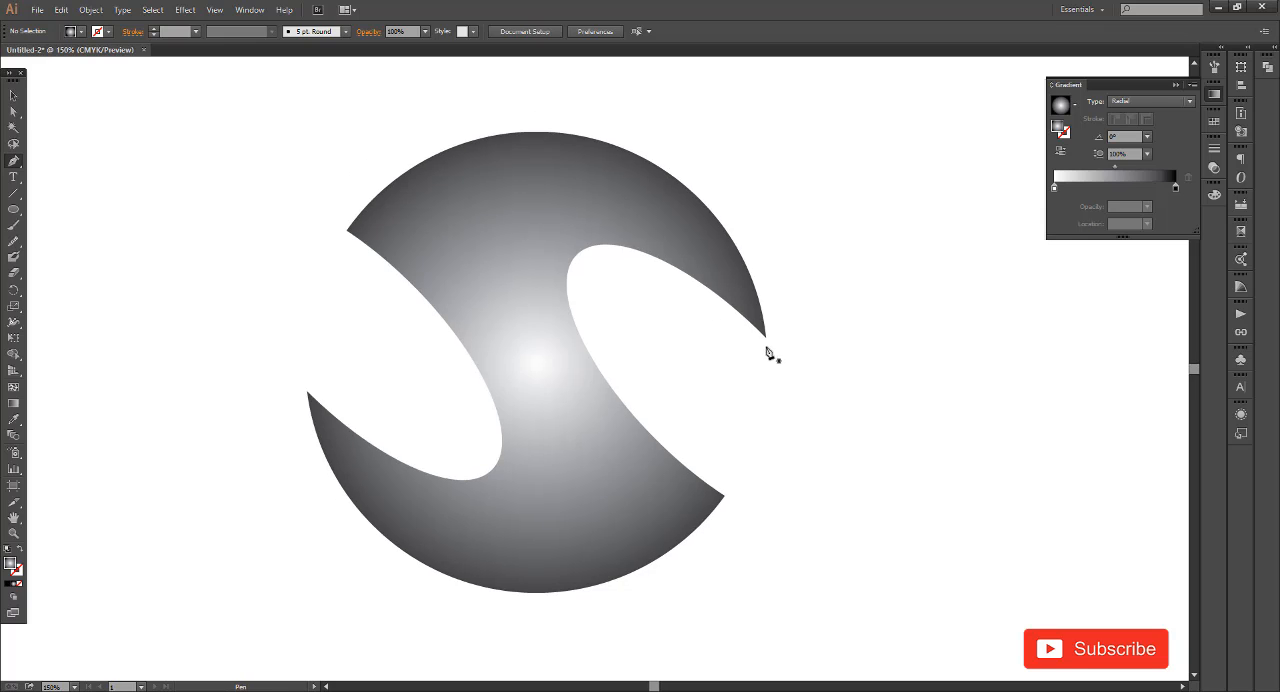
scroll(768, 342, "up", 2)
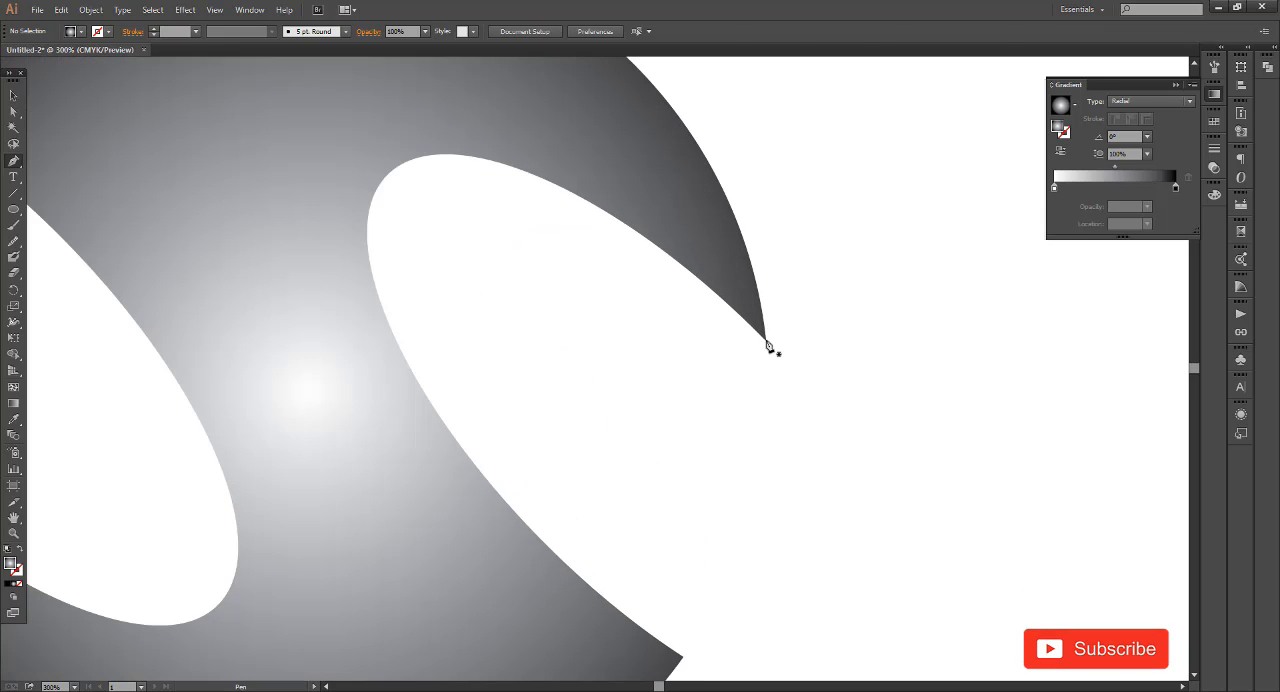
left_click(768, 345)
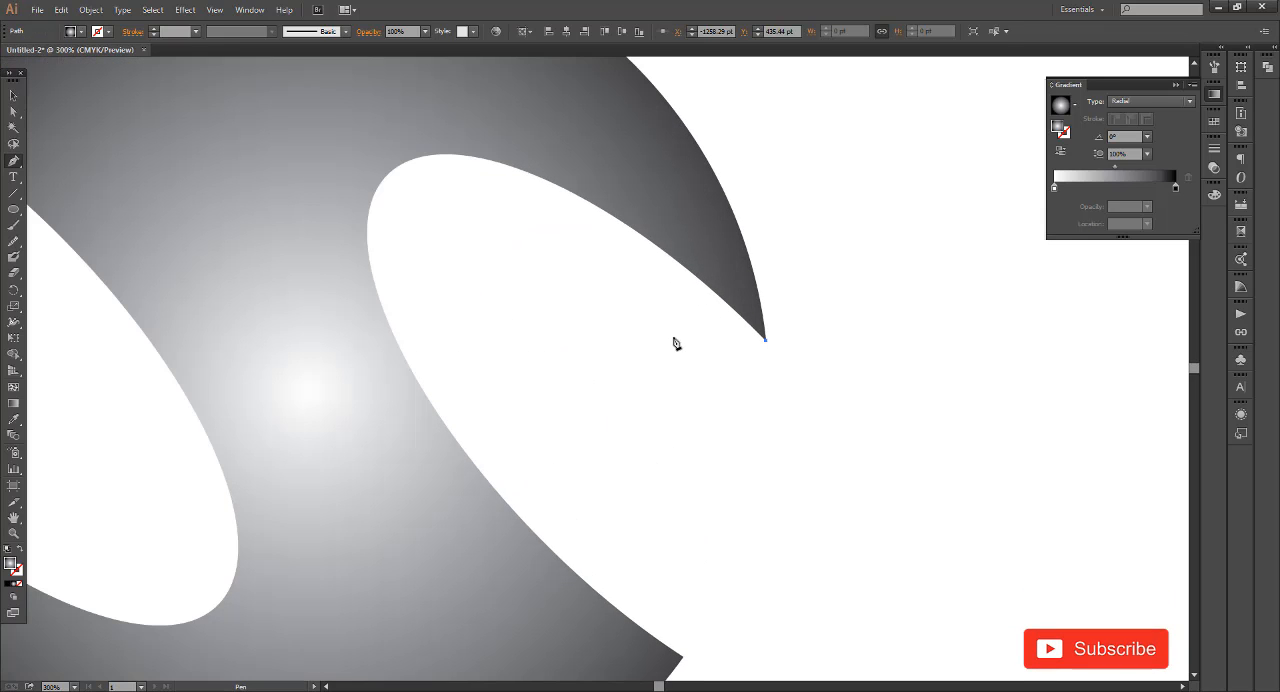
scroll(697, 345, "down", 1)
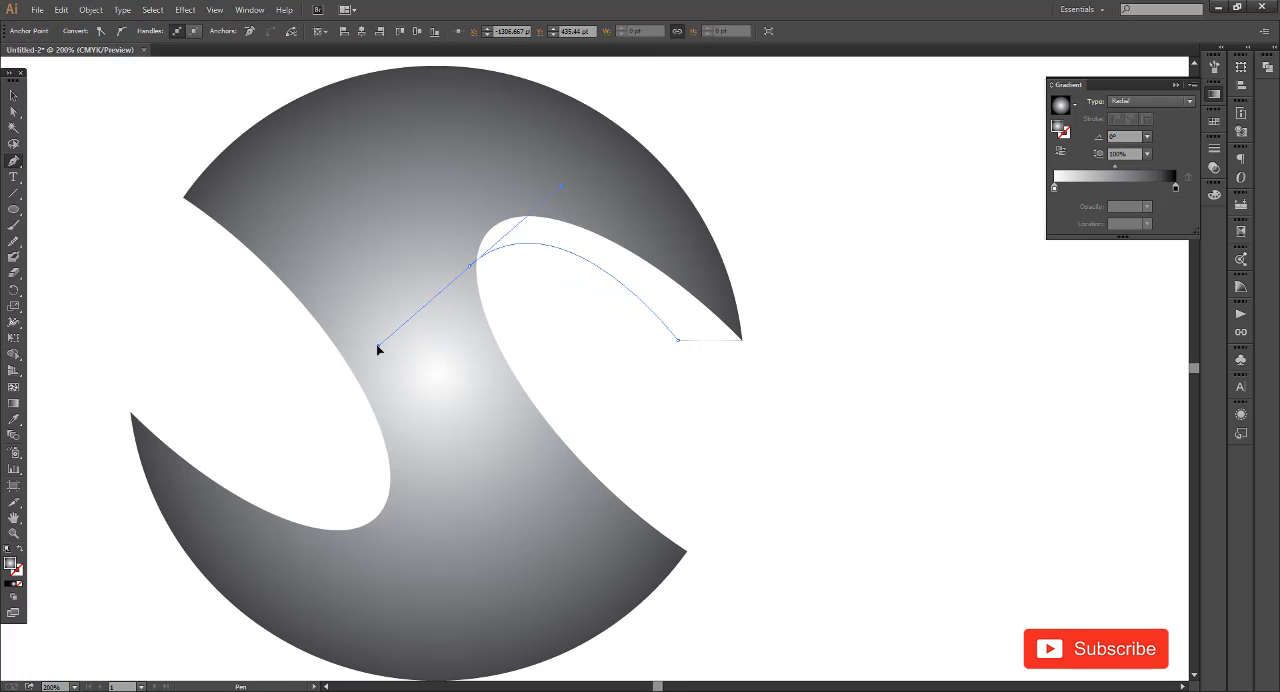
left_click_drag(377, 347, 378, 350)
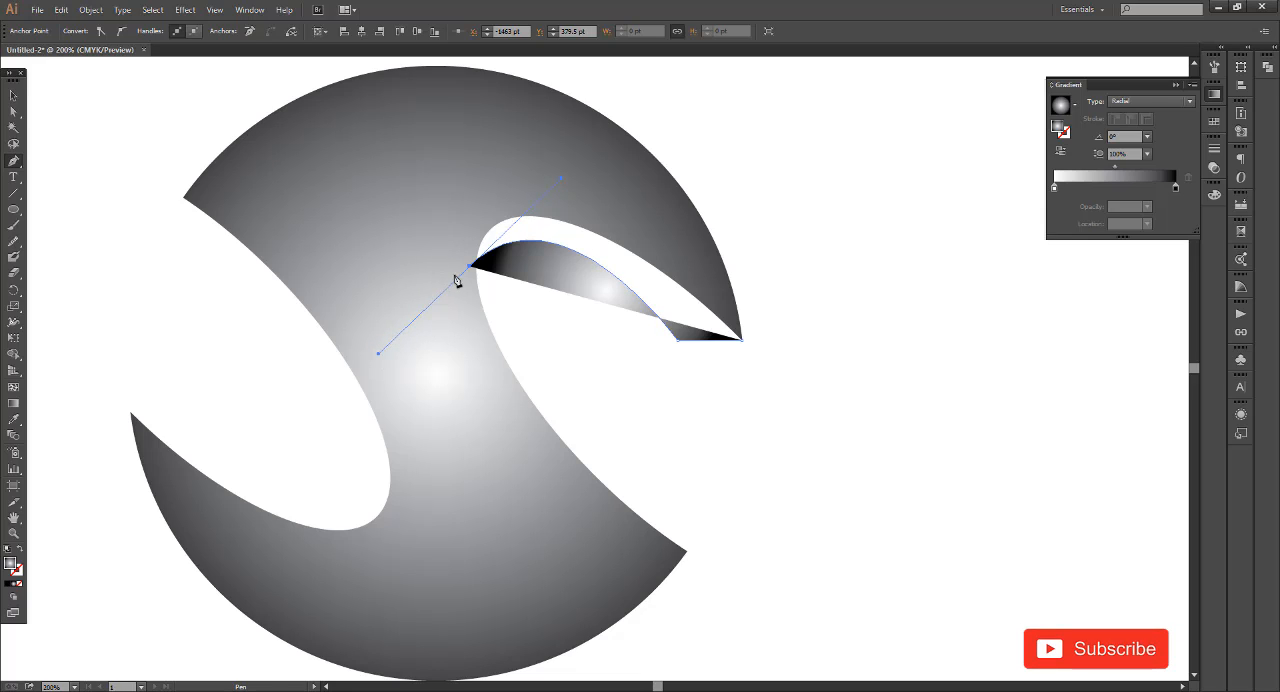
Close the Pen path through several points across the S's upper arm, ending at the upper-right tip
left_click(473, 270)
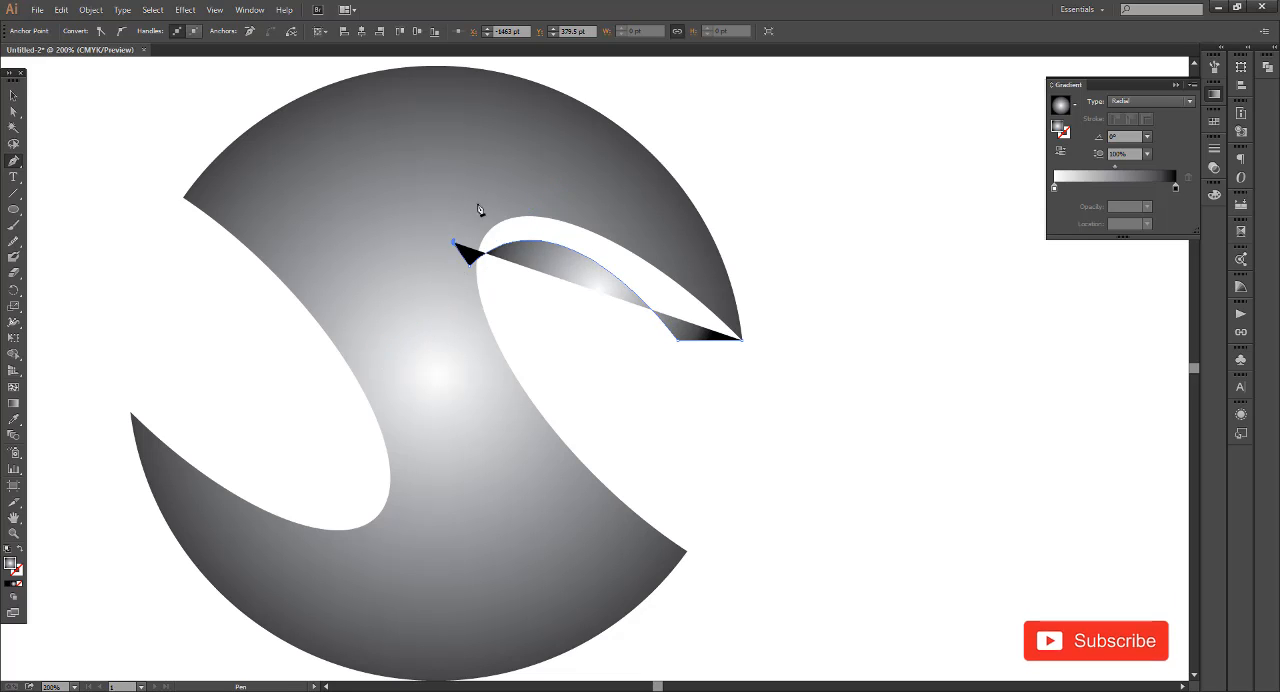
left_click(579, 162)
left_click(618, 175)
left_click(659, 212)
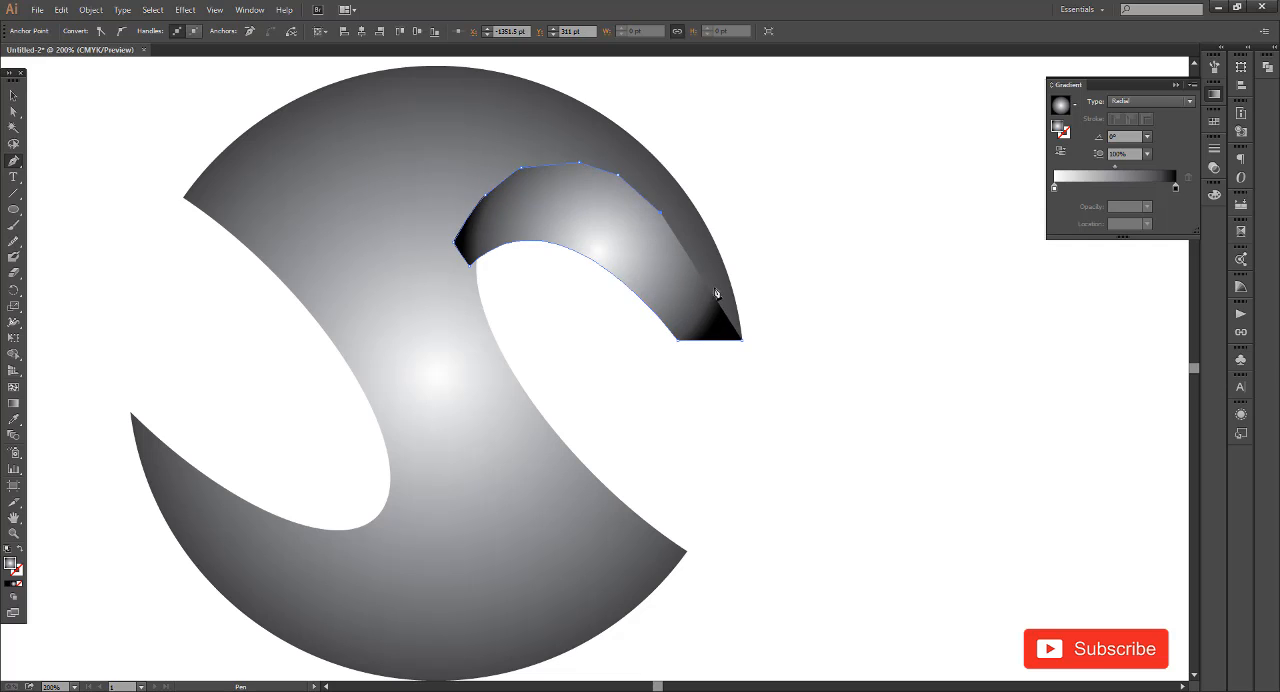
left_click(741, 342)
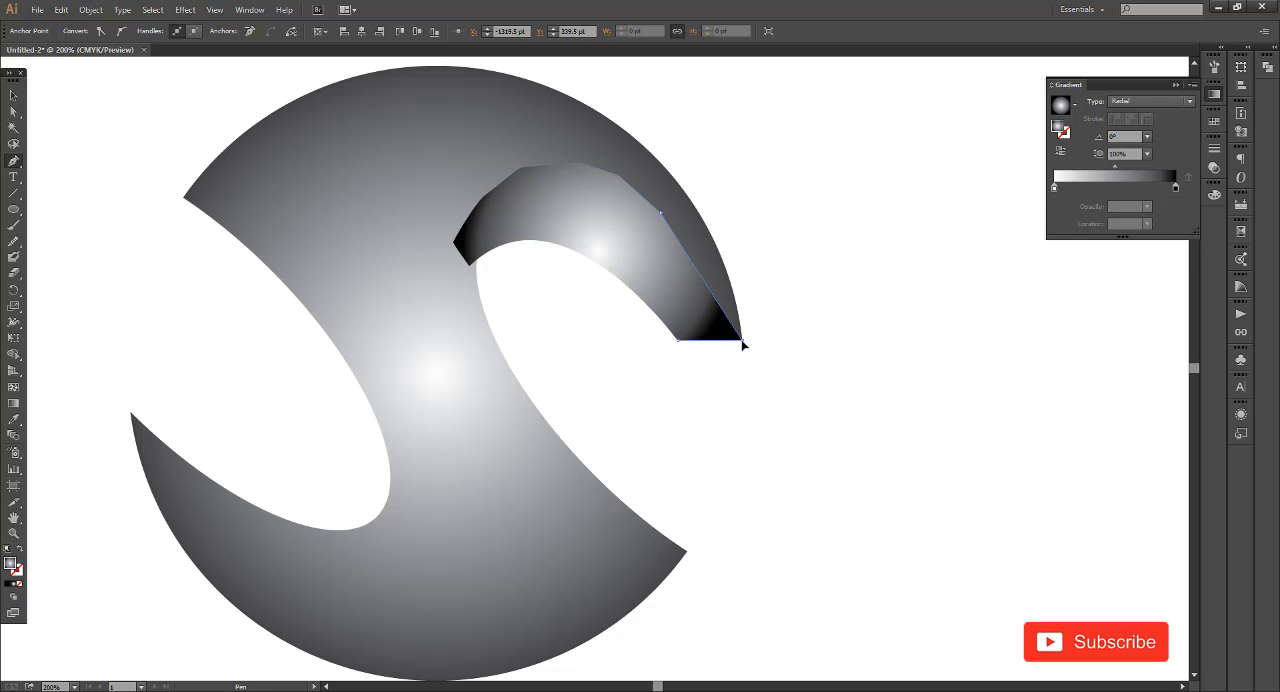
Send the drawn shape behind the S so only a thin strip shows along the right cutout
key("ctrl+[")
left_click(916, 453)
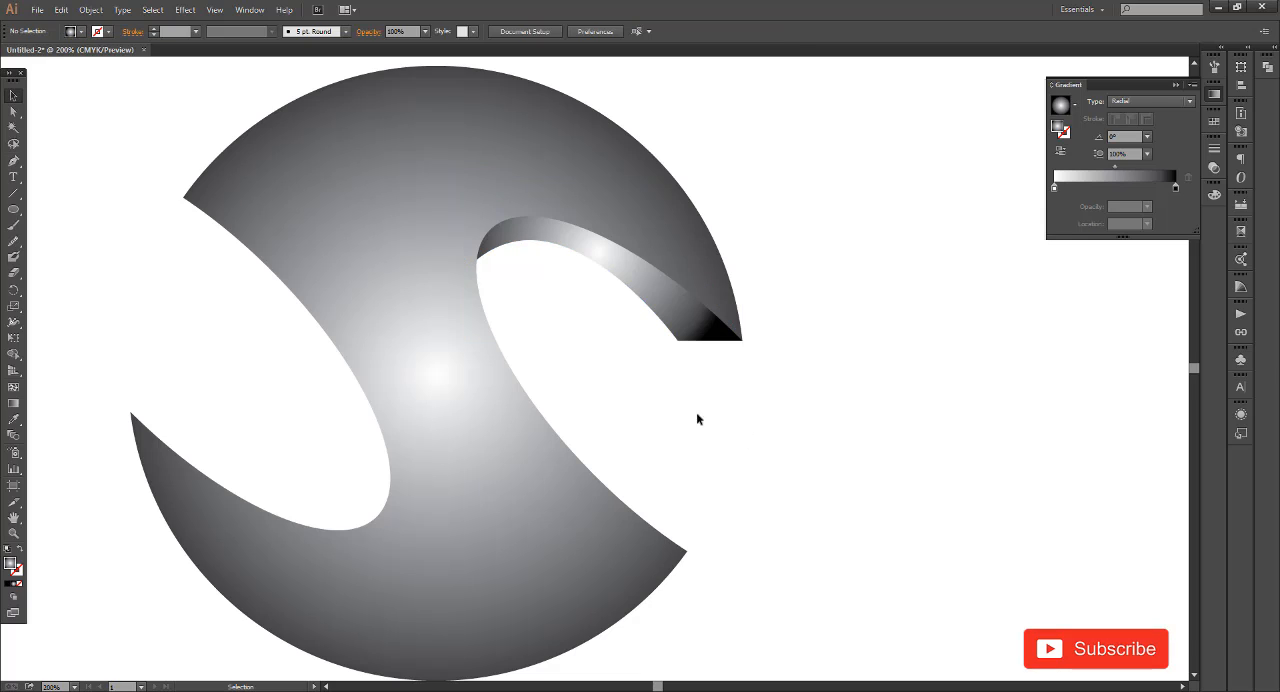
left_click(691, 333)
scroll(637, 380, "down", 2)
left_click(638, 353)
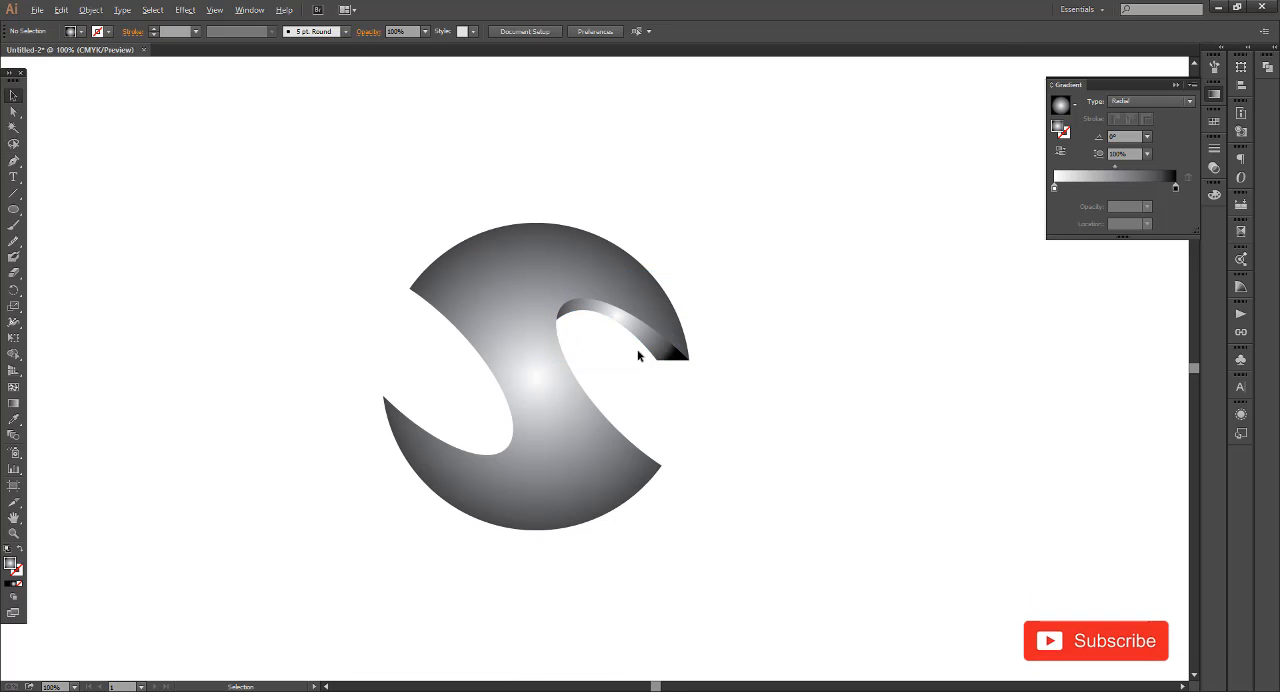
Change the gradient type of the strip in the right cutout to Linear
scroll(638, 352, "up", 1)
left_click(667, 337)
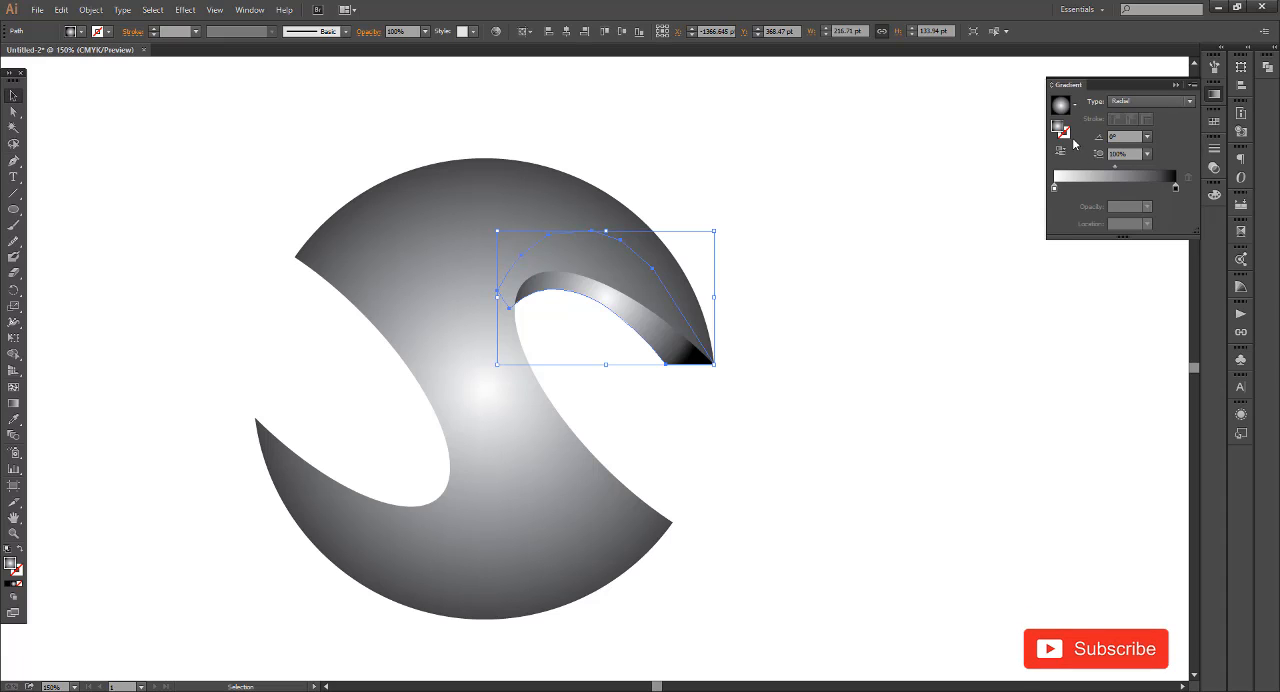
left_click(1123, 104)
left_click(1124, 115)
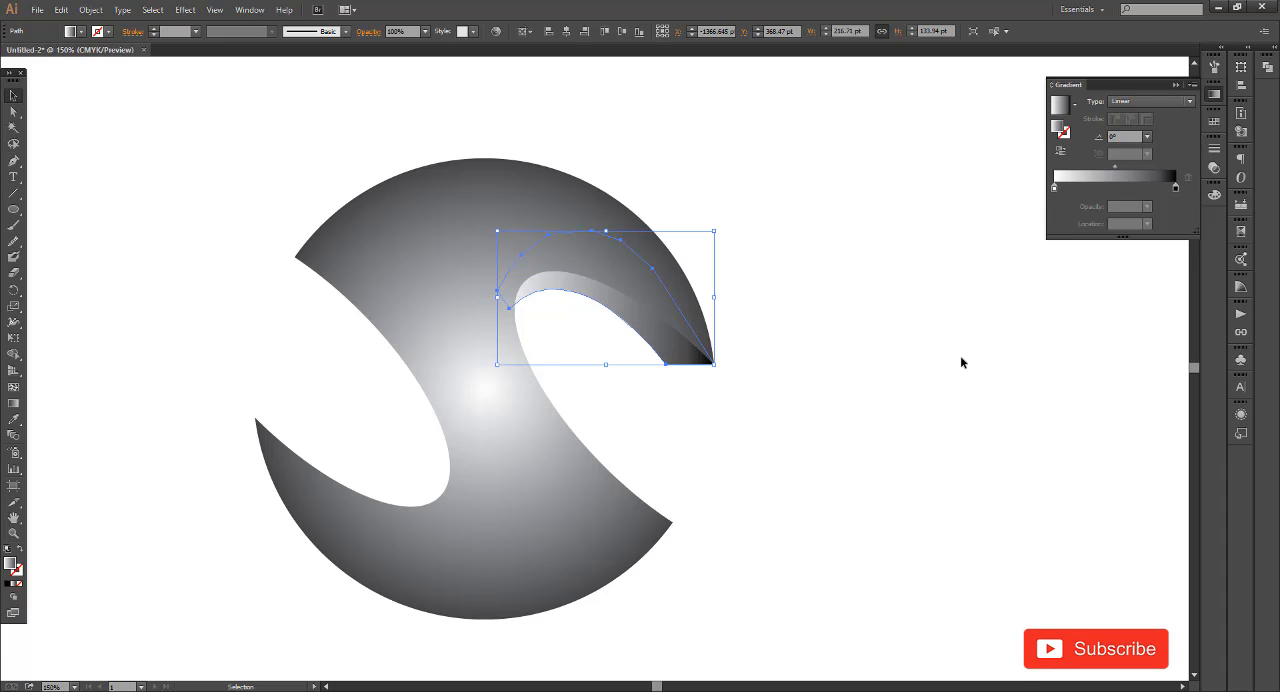
left_click(824, 350)
Set the black end stop of the strip's gradient to the blue swatch C=100 M=95 Y=5 K=0
left_click(658, 355)
double_click(1176, 188)
left_click(1002, 260)
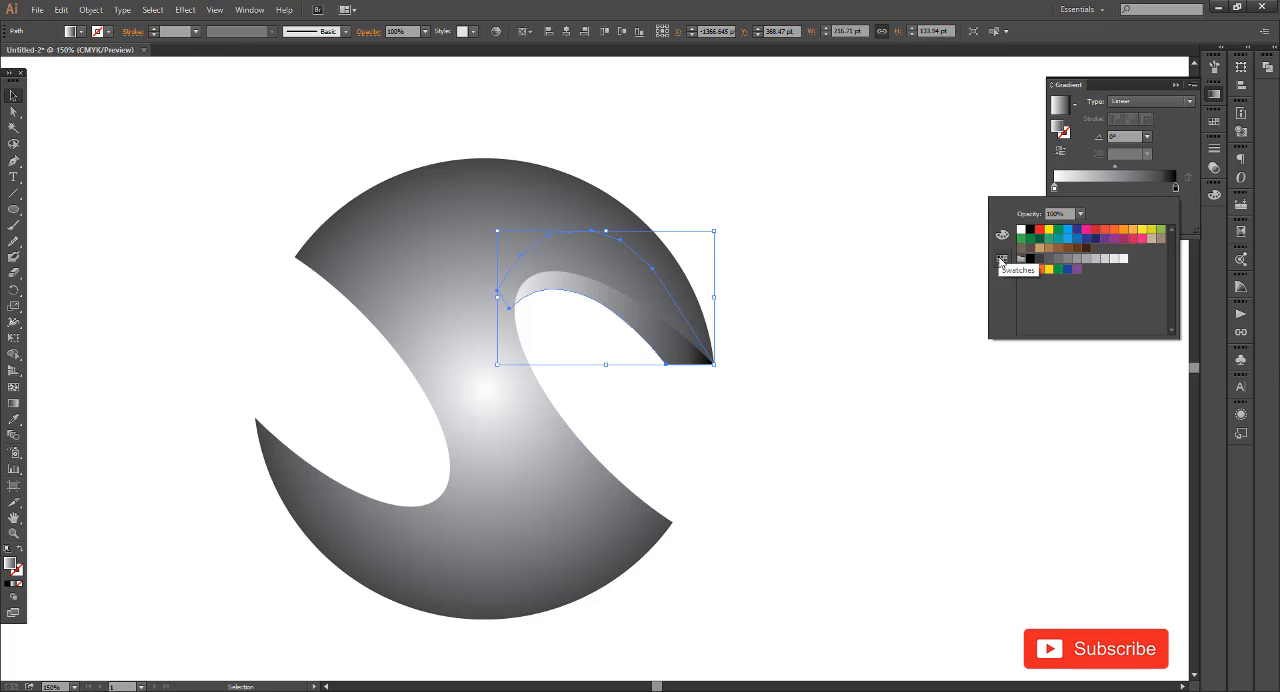
left_click(1078, 231)
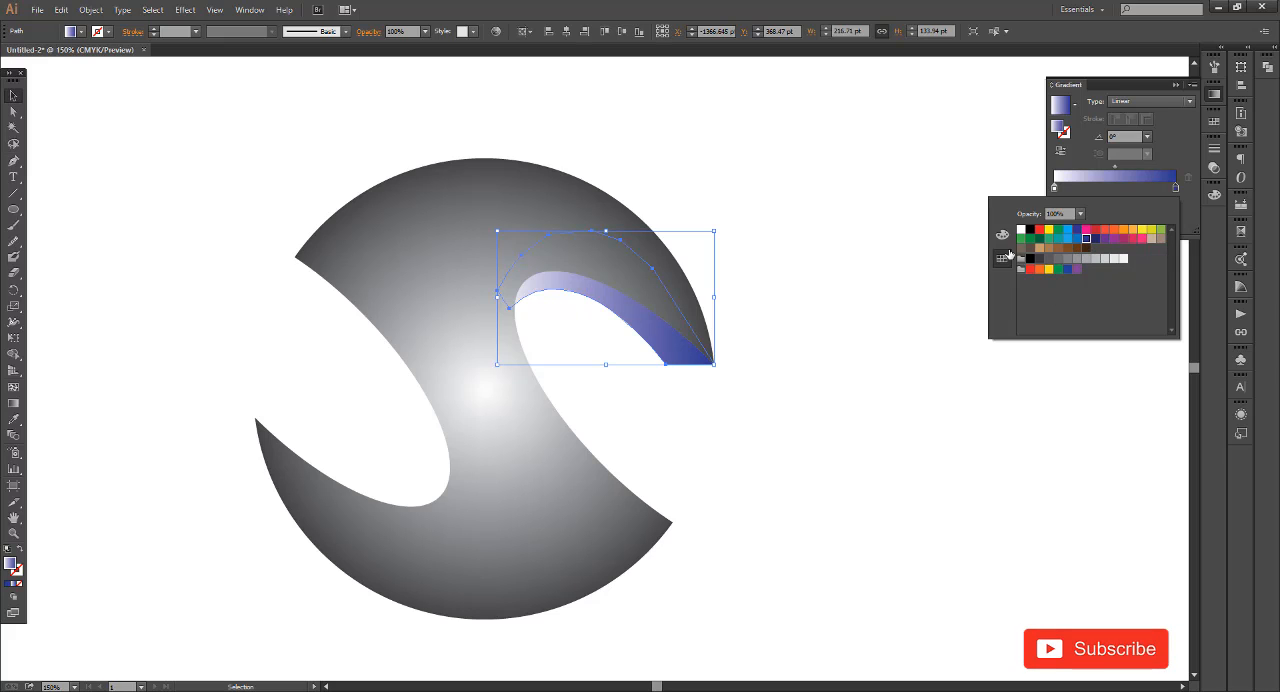
left_click(1079, 240)
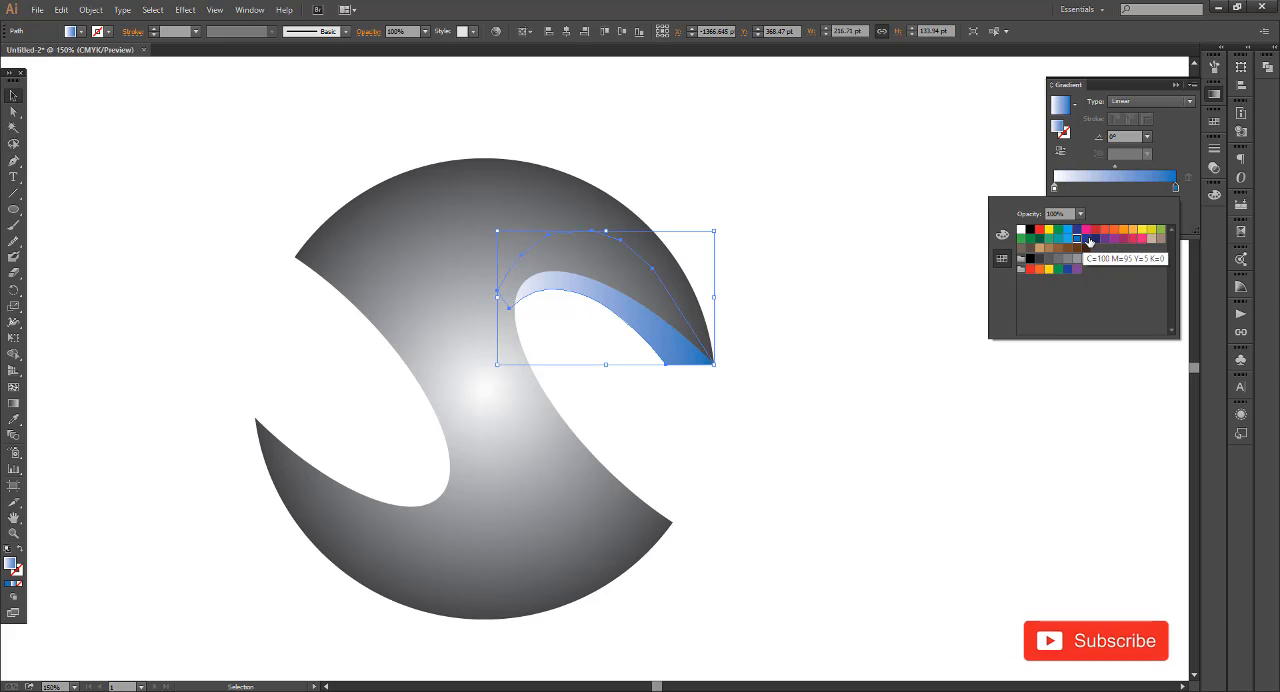
left_click(1088, 239)
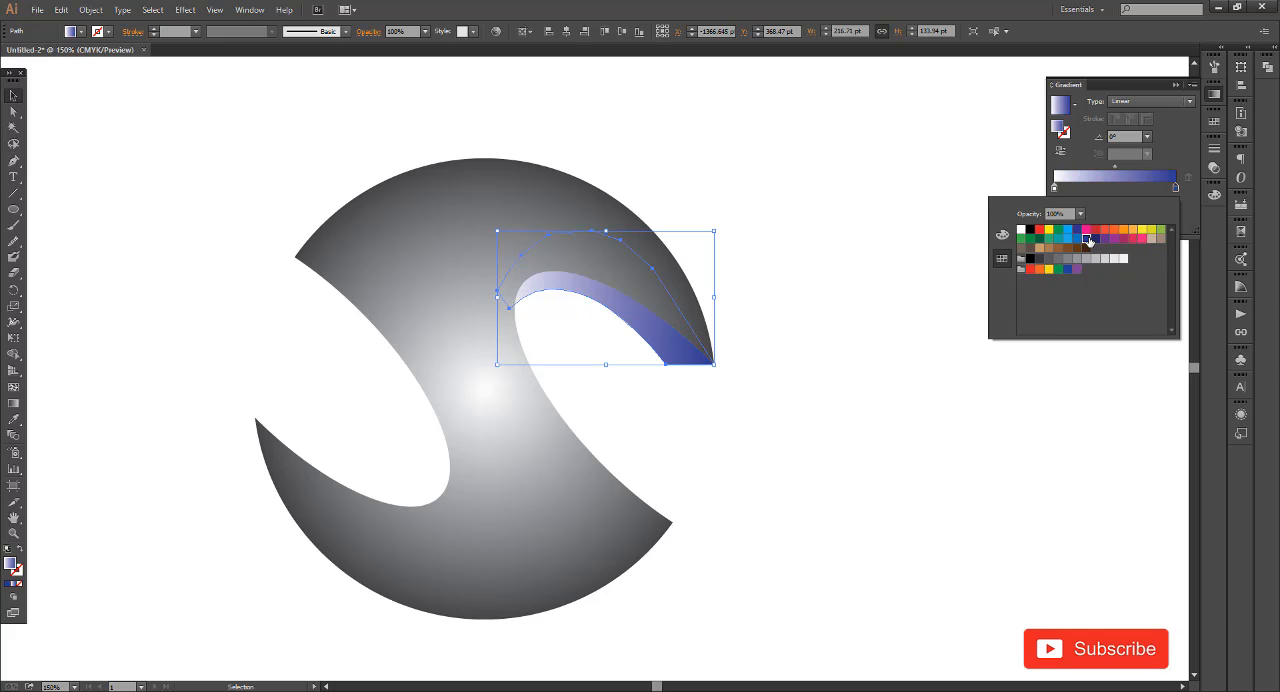
Darken the blue end stop of the strip's gradient by raising its black (K) value
left_click(1003, 236)
left_click_drag(1071, 287, 1103, 289)
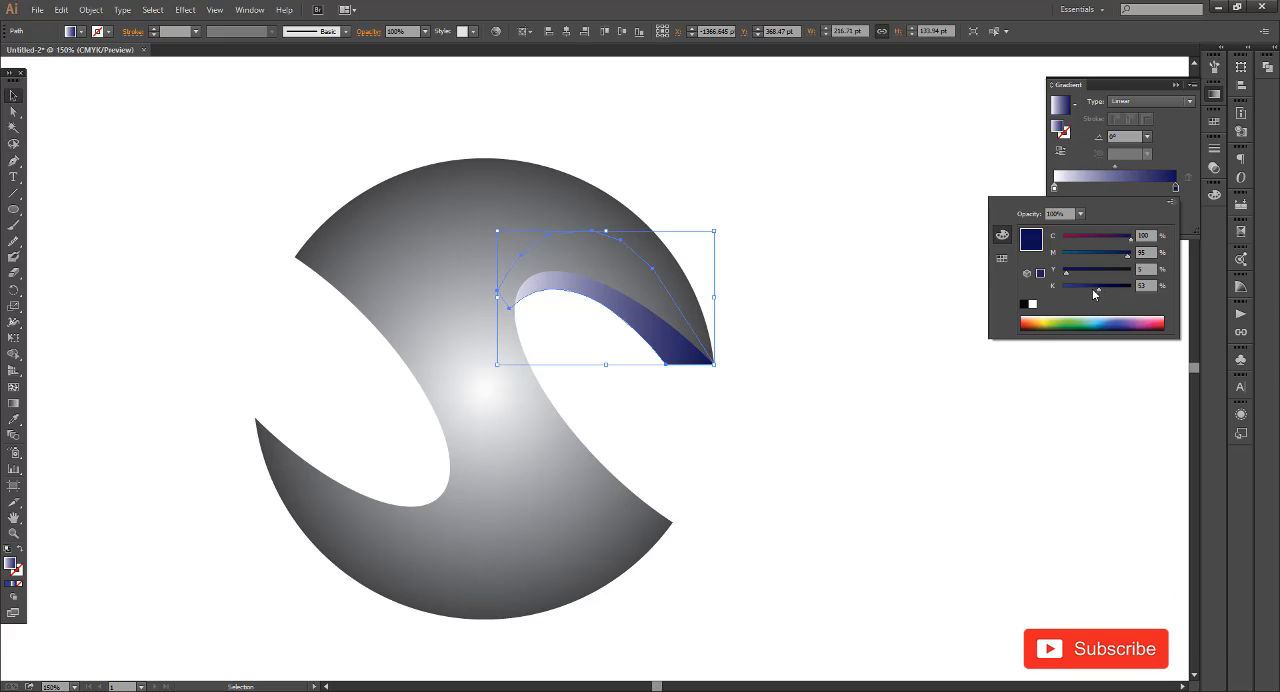
left_click_drag(1092, 288, 1086, 288)
left_click(860, 355)
scroll(837, 331, "down", 1)
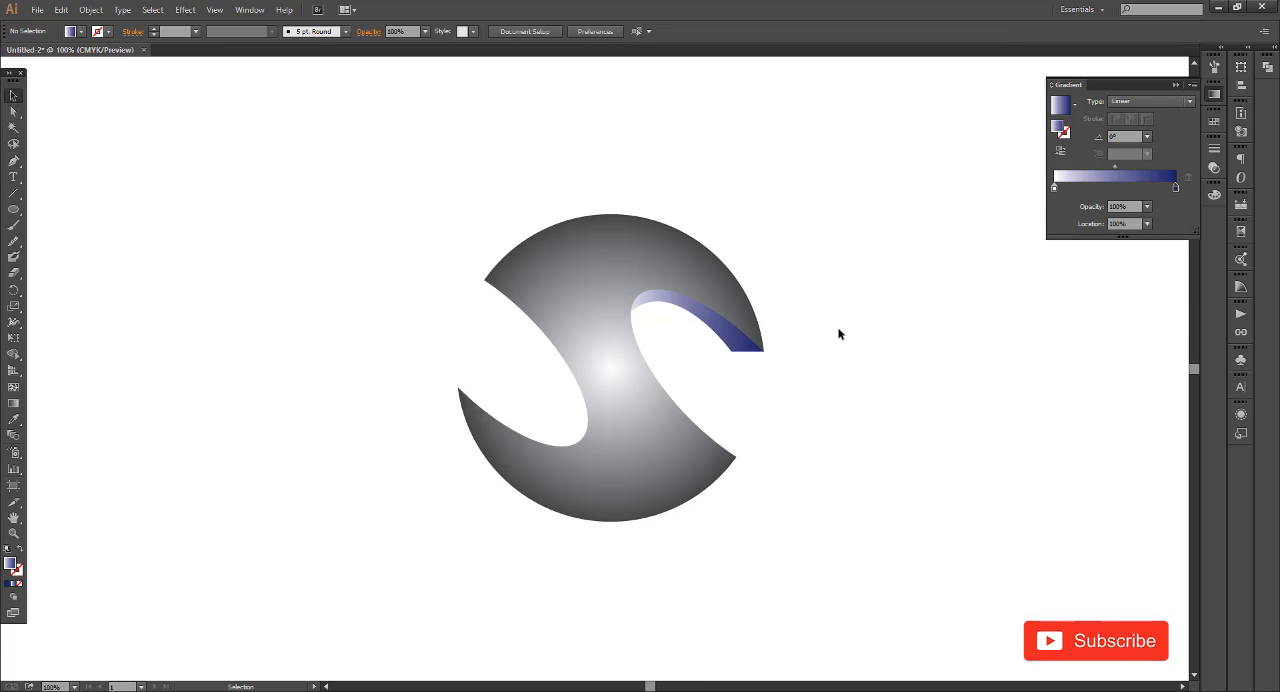
Place a copy of the blue strip, rotated 180°, along the S's lower-left cutout
scroll(555, 377, "up", 1)
scroll(791, 406, "up", 1)
left_click_drag(823, 345, 585, 460)
left_click_drag(642, 330, 421, 481)
scroll(412, 411, "up", 2)
left_click_drag(533, 352, 528, 471)
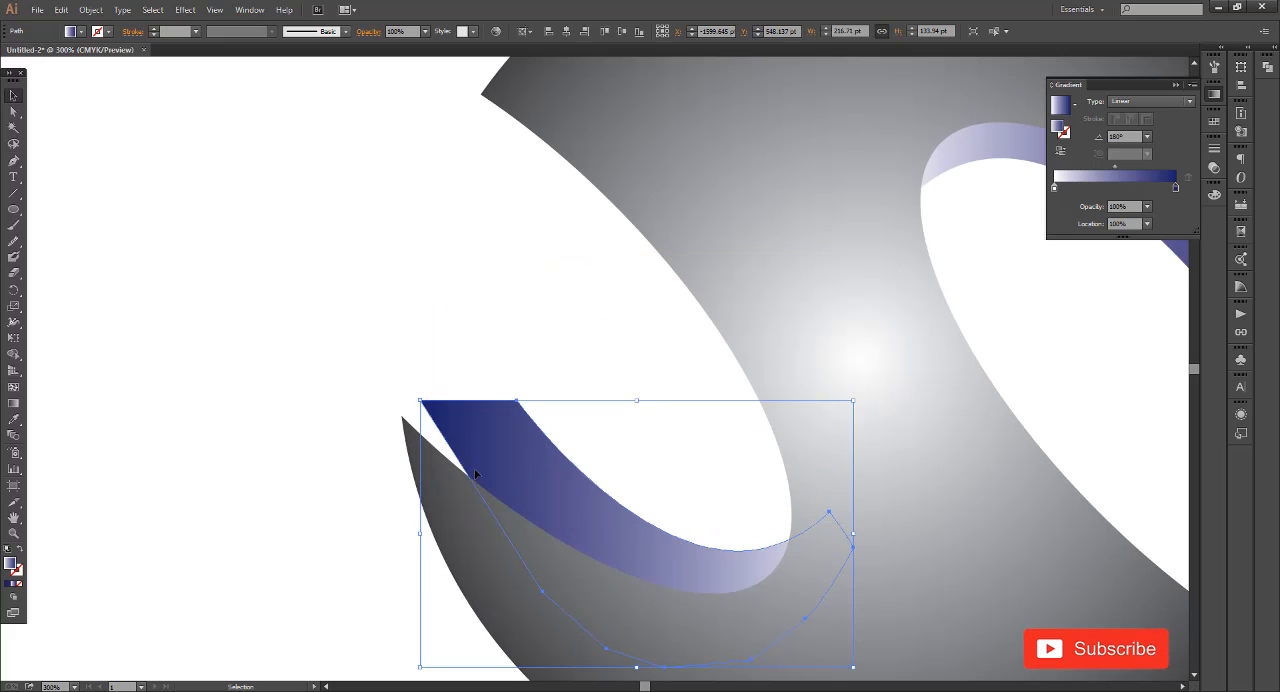
Align the outer corner of the copied strip exactly with the S's lower-left tip
scroll(516, 385, "up", 3)
left_click_drag(463, 420, 475, 411)
double_click(475, 411)
key("Escape")
scroll(331, 343, "up", 3)
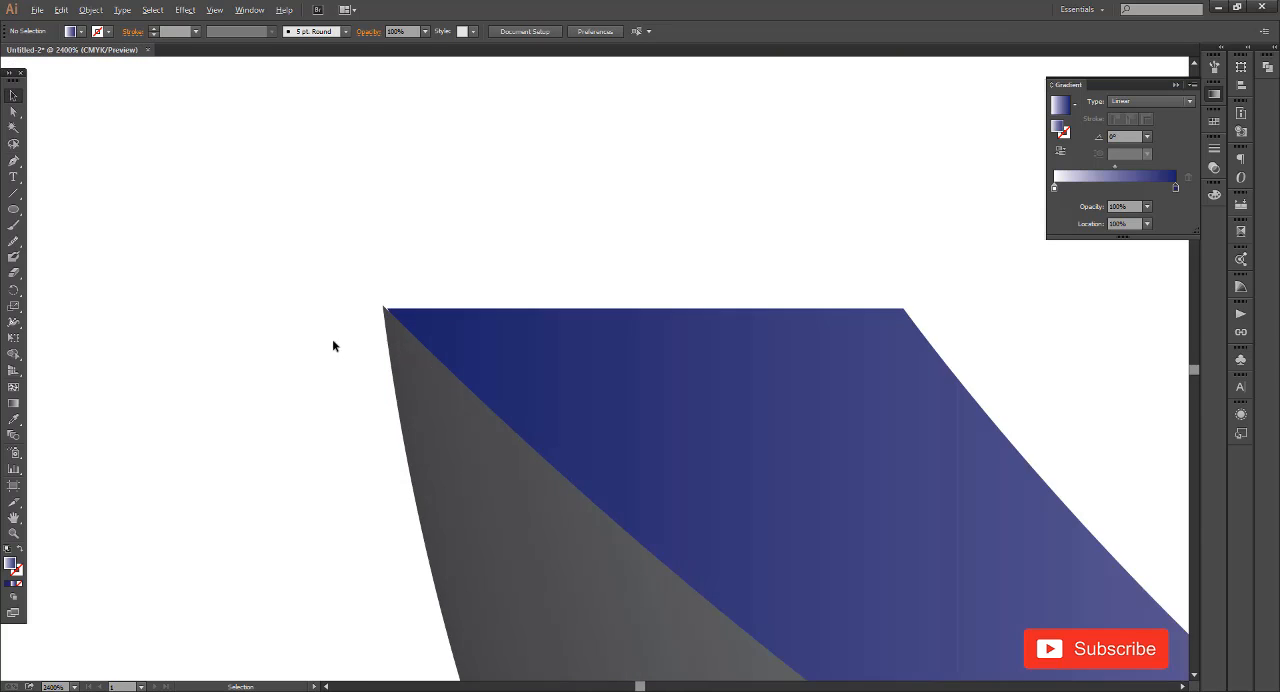
left_click(255, 288)
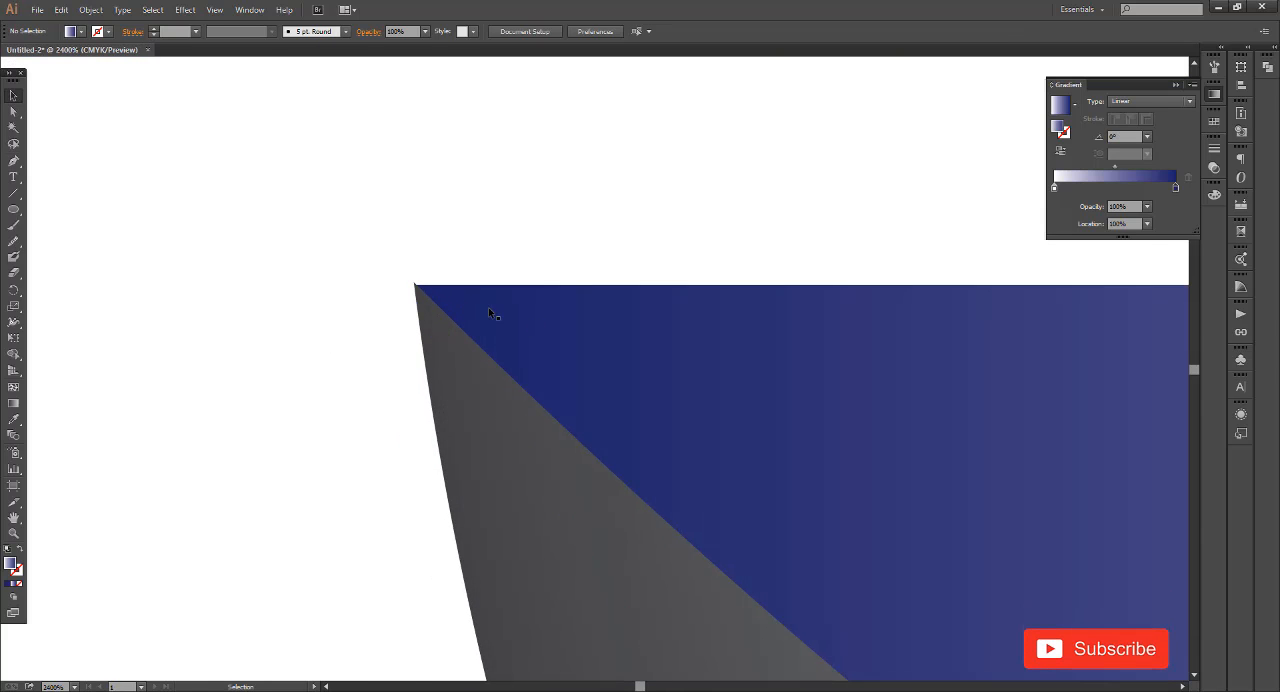
left_click_drag(489, 308, 487, 305)
left_click(331, 303)
scroll(279, 292, "down", 4)
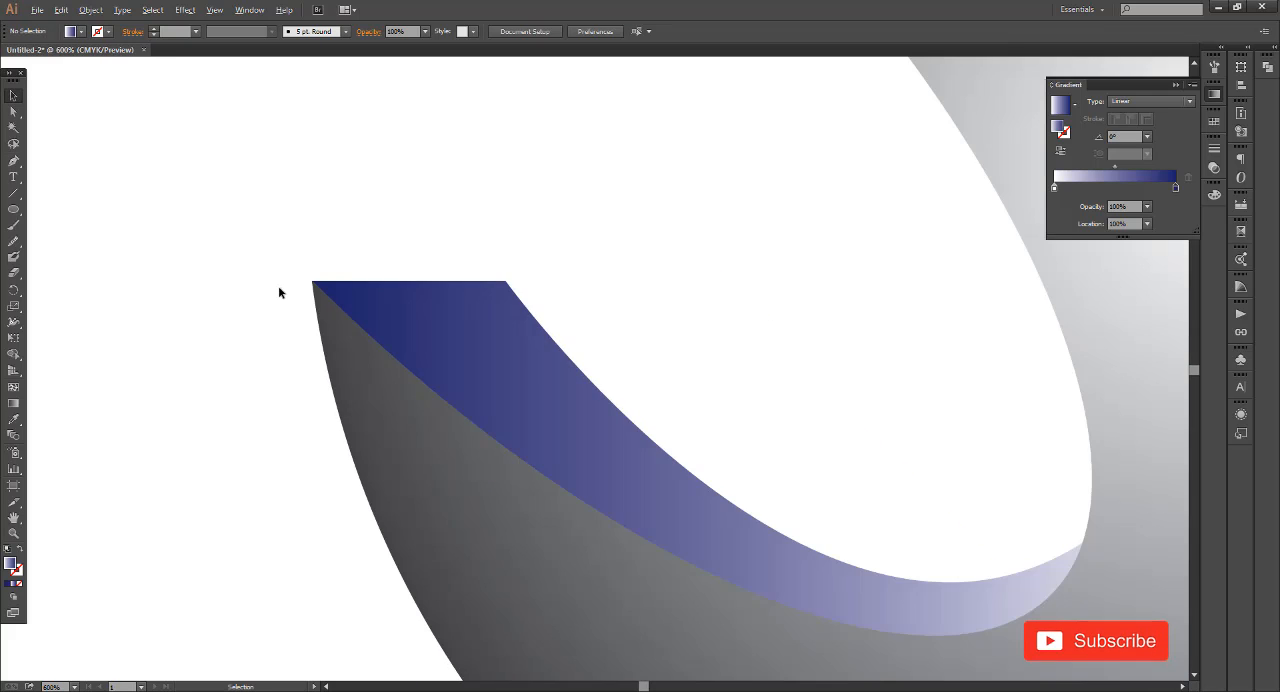
Draw a circle about 353 pt in diameter from the centre of the S with the Ellipse tool
scroll(279, 292, "down", 4)
left_click_drag(751, 385, 672, 484)
left_click_drag(713, 427, 849, 459)
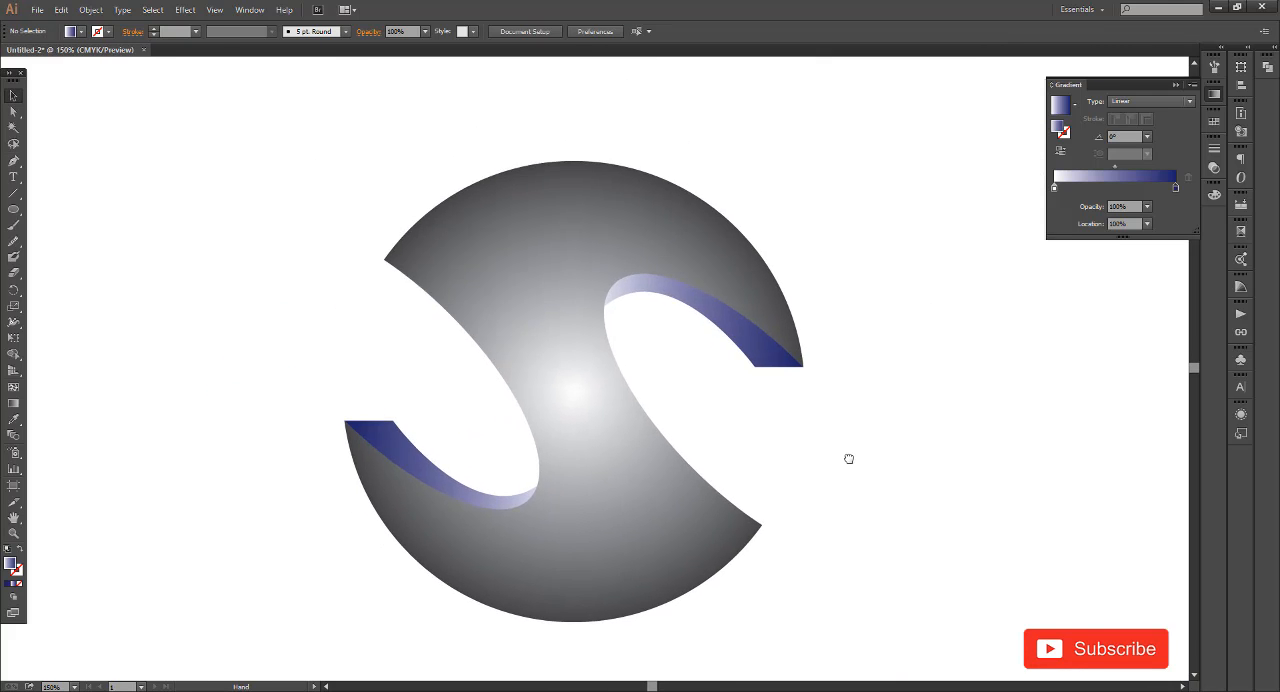
mouse_move(691, 420)
left_mouse_down()
mouse_move(716, 411)
mouse_move(703, 416)
left_mouse_up()
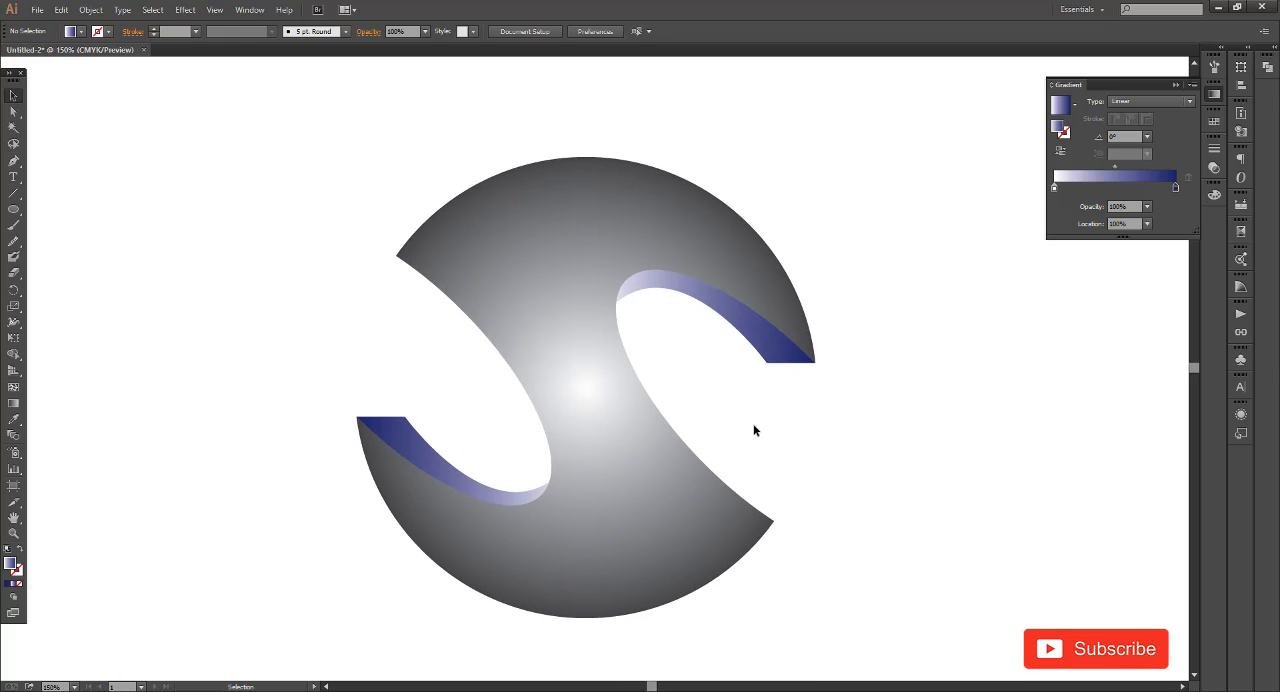
left_click_drag(14, 209, 68, 241)
left_click_drag(594, 392, 769, 568)
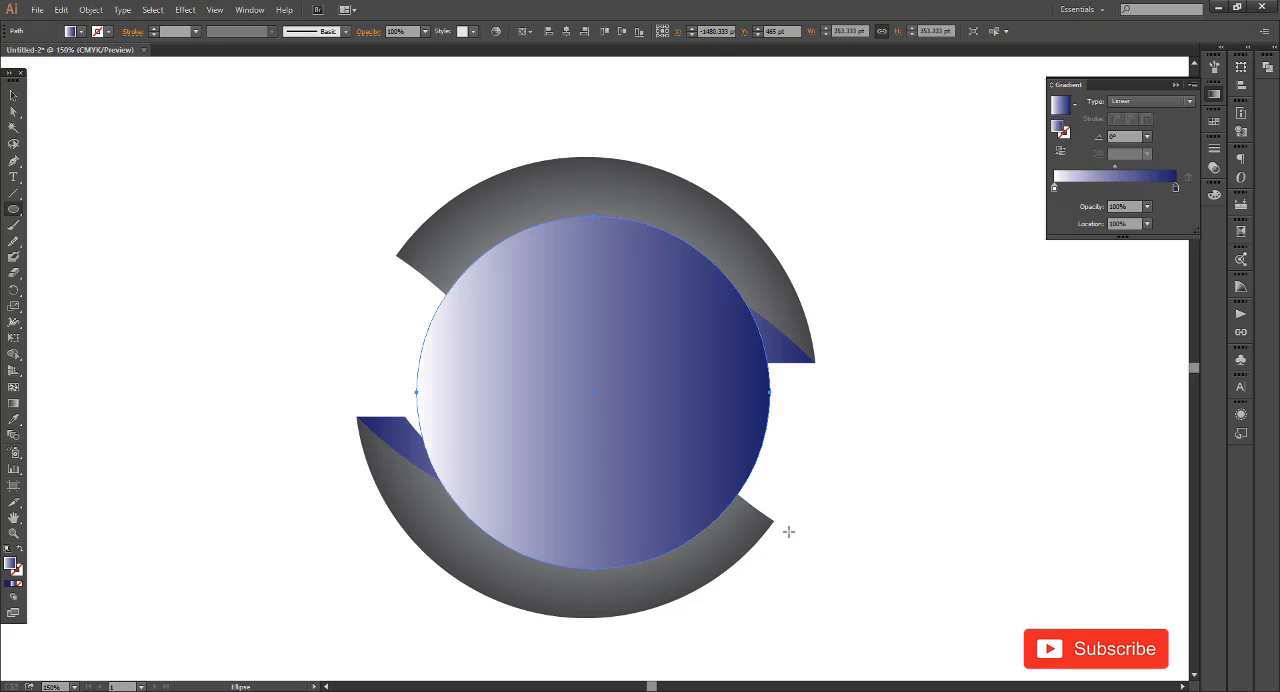
Send the circle behind the S and the strips and enlarge it to about 366 pt in diameter
key("ctrl+bracketleft")
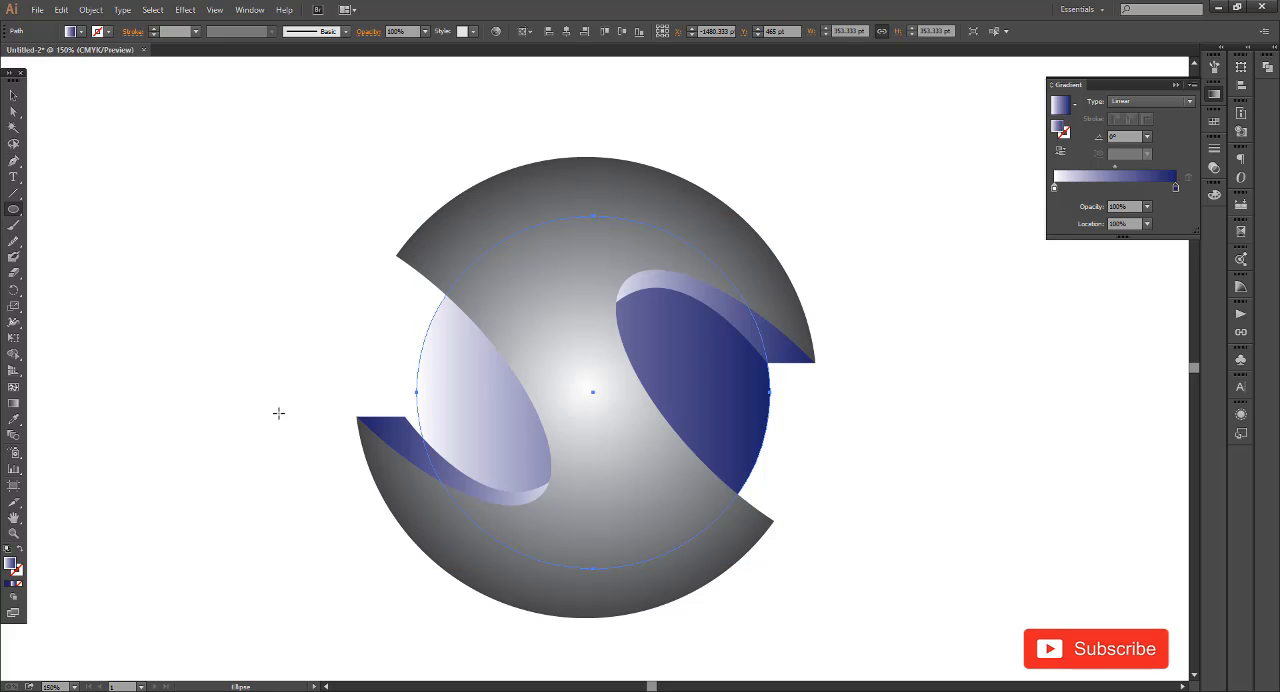
left_click(11, 96)
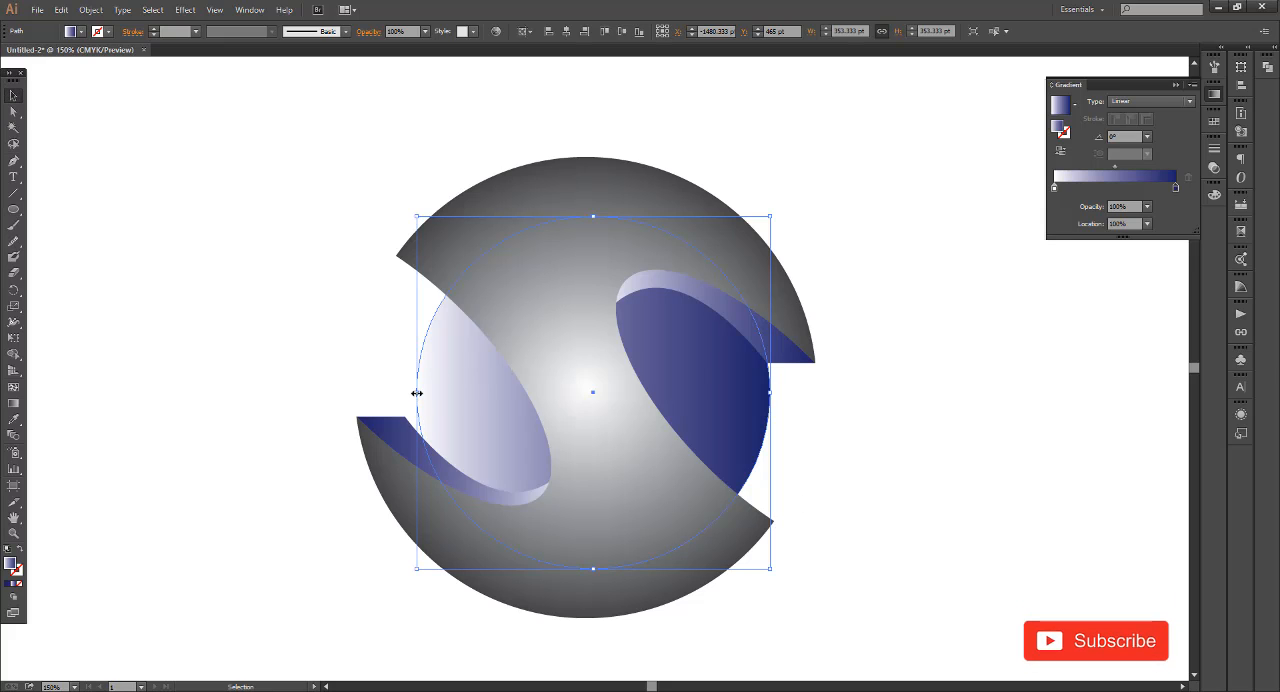
left_click_drag(417, 392, 404, 392)
left_click(392, 395)
key("space")
left_click_drag(825, 469, 775, 473)
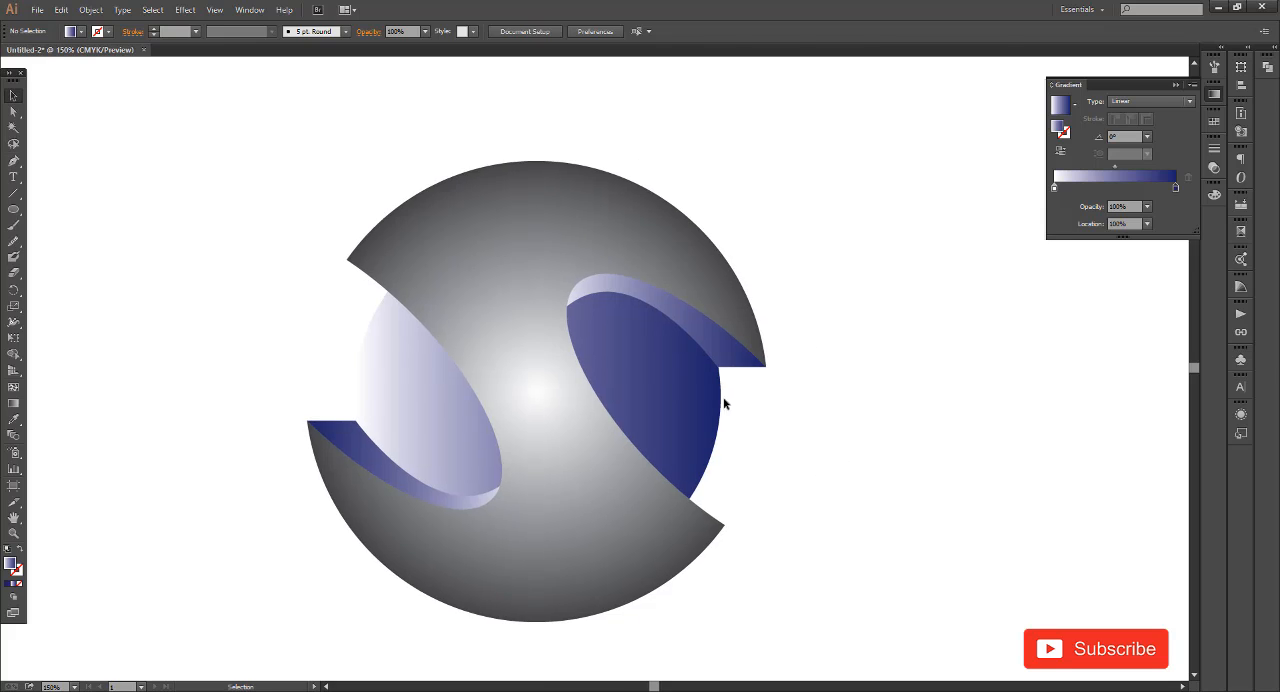
Change the gradient type of the inner circle behind the S to Radial
left_click(717, 401)
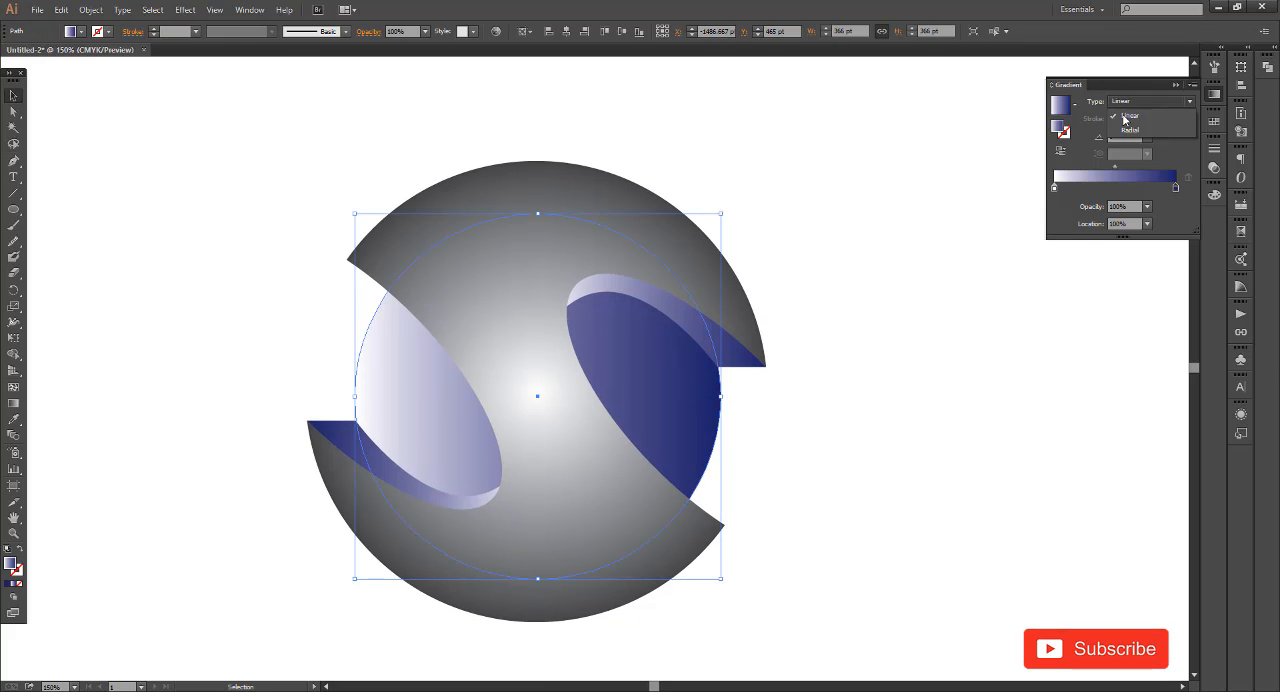
left_click(1128, 129)
left_click(909, 356)
scroll(880, 388, "down", 2)
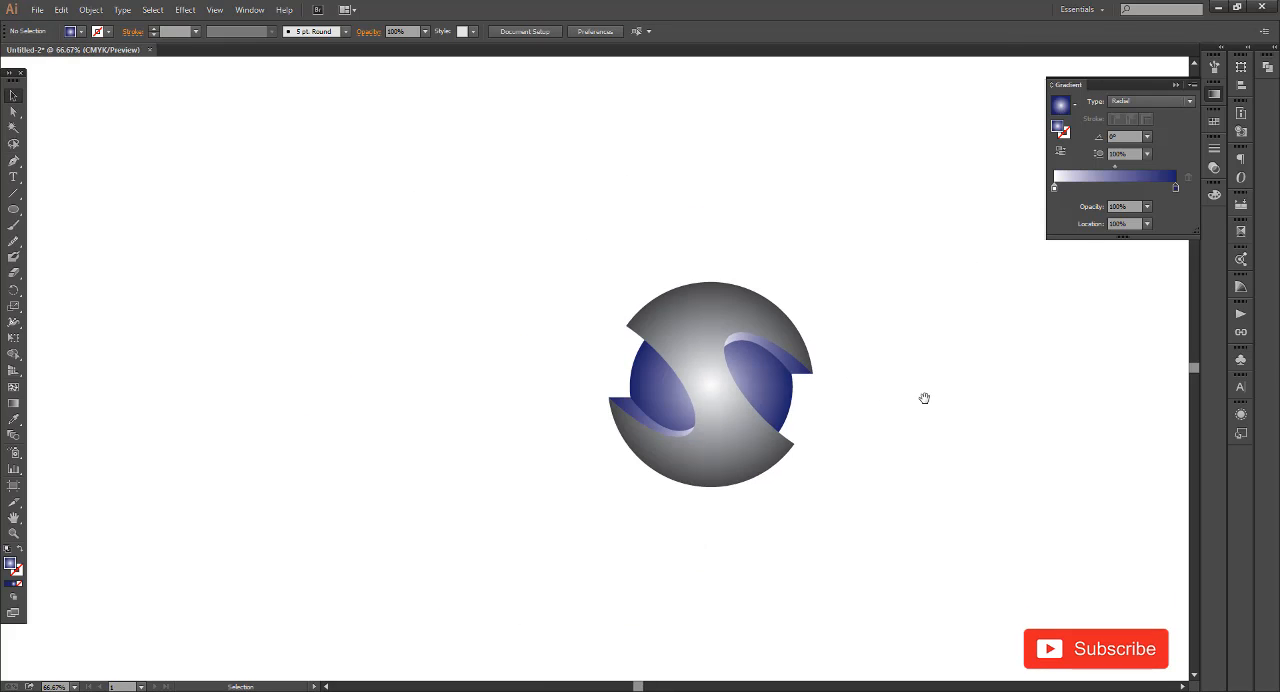
left_click_drag(925, 398, 763, 406)
Move the midpoint of the inner circle's radial gradient to a location of 41.94%
scroll(630, 415, "up", 2)
key("space")
left_click_drag(918, 456, 857, 429)
left_click(720, 402)
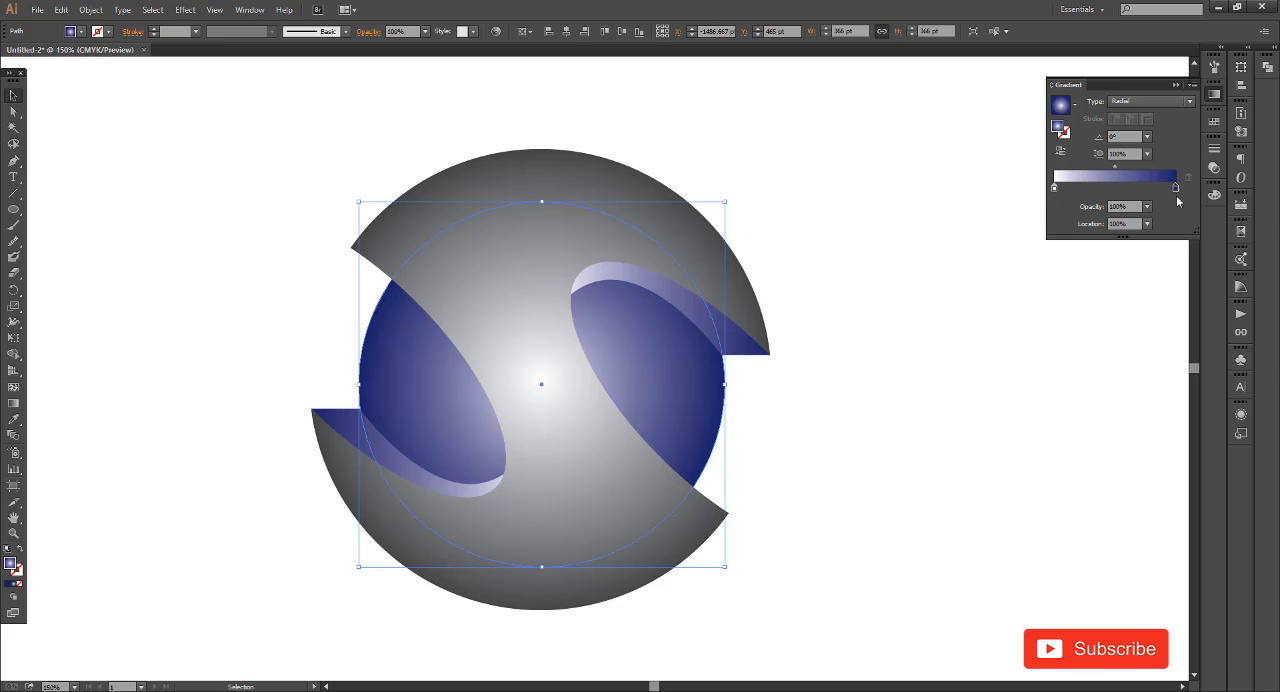
left_click_drag(1174, 188, 1106, 173)
left_click(826, 431)
scroll(491, 398, "down", 2)
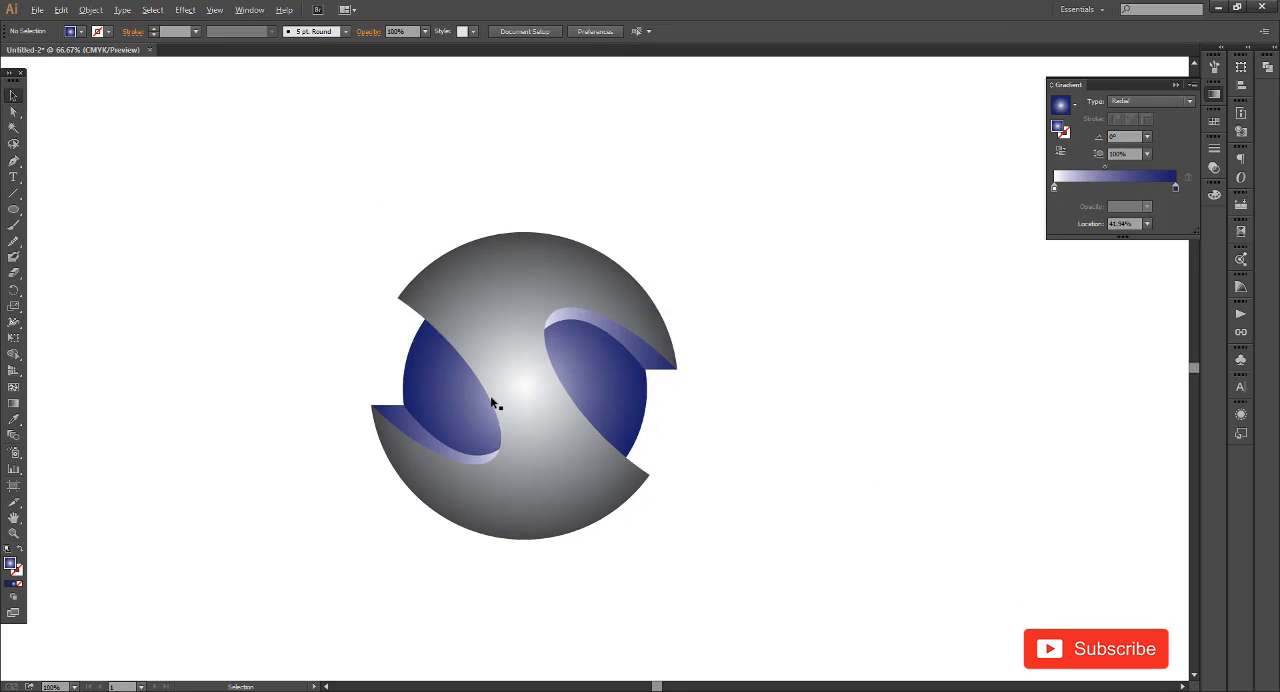
scroll(543, 412, "up", 1)
left_click_drag(703, 403, 746, 411)
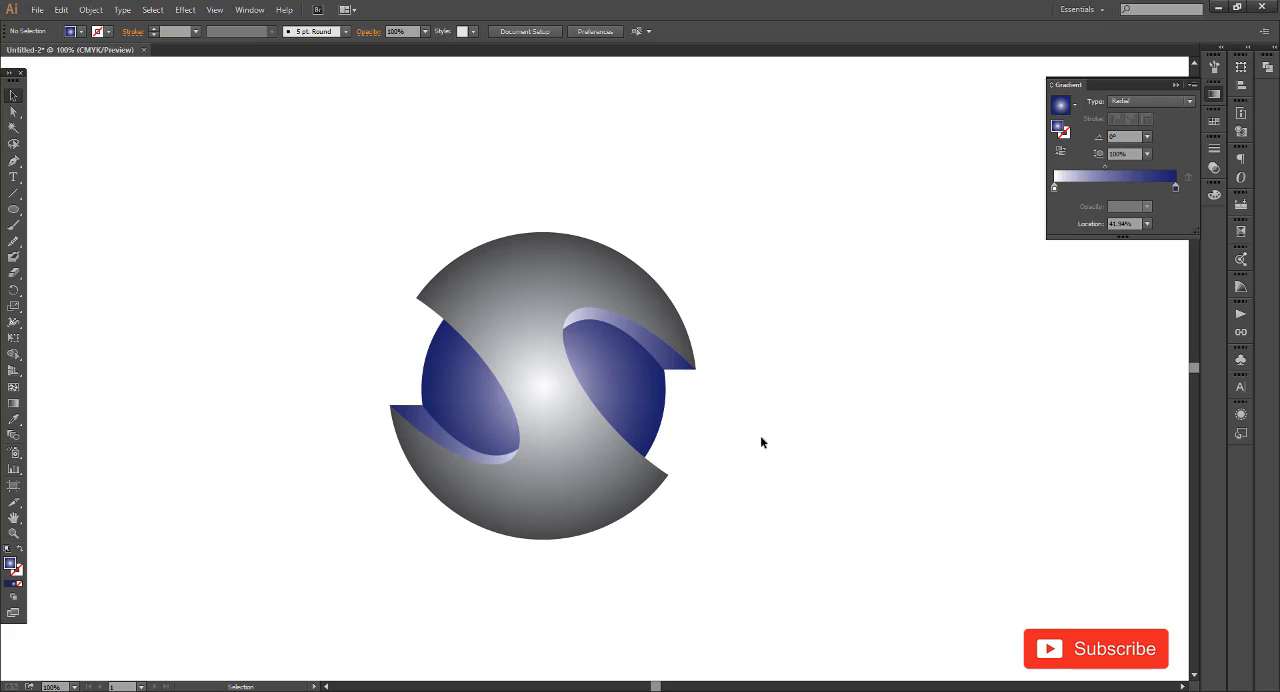
Select the S, the strips and the circle behind them and group them into one object
left_click_drag(796, 563, 797, 563)
key("ctrl+g")
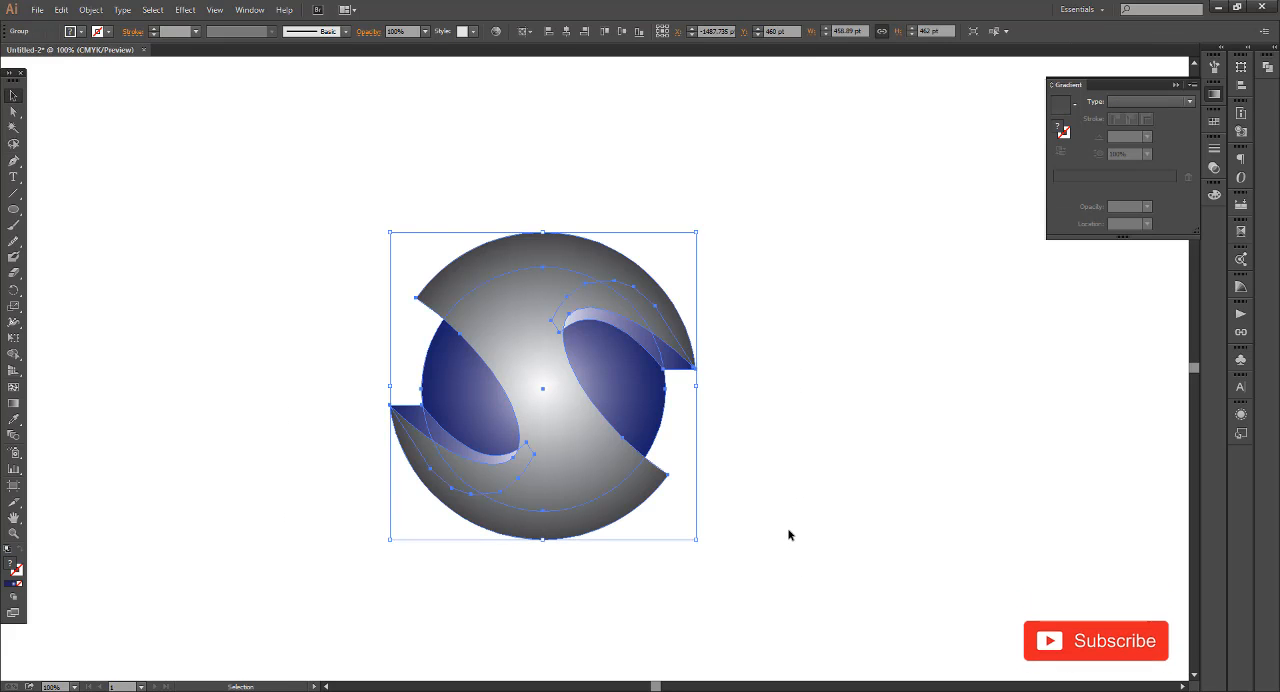
left_click(789, 531)
left_click_drag(734, 524, 789, 535)
left_click(686, 509)
left_click(744, 527)
left_click(640, 491)
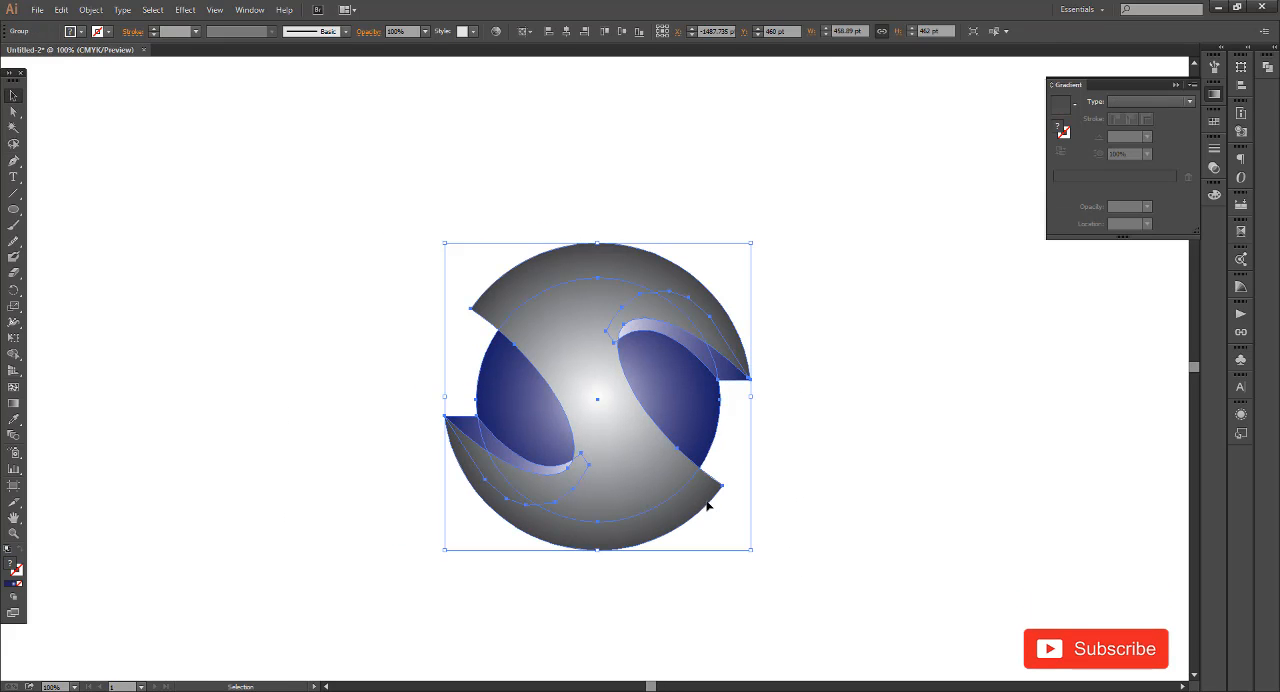
Rotate the grouped logo slightly counter-clockwise and deselect it
left_click_drag(755, 236, 719, 222)
left_click(853, 429)
left_click_drag(785, 583, 667, 509)
key("a")
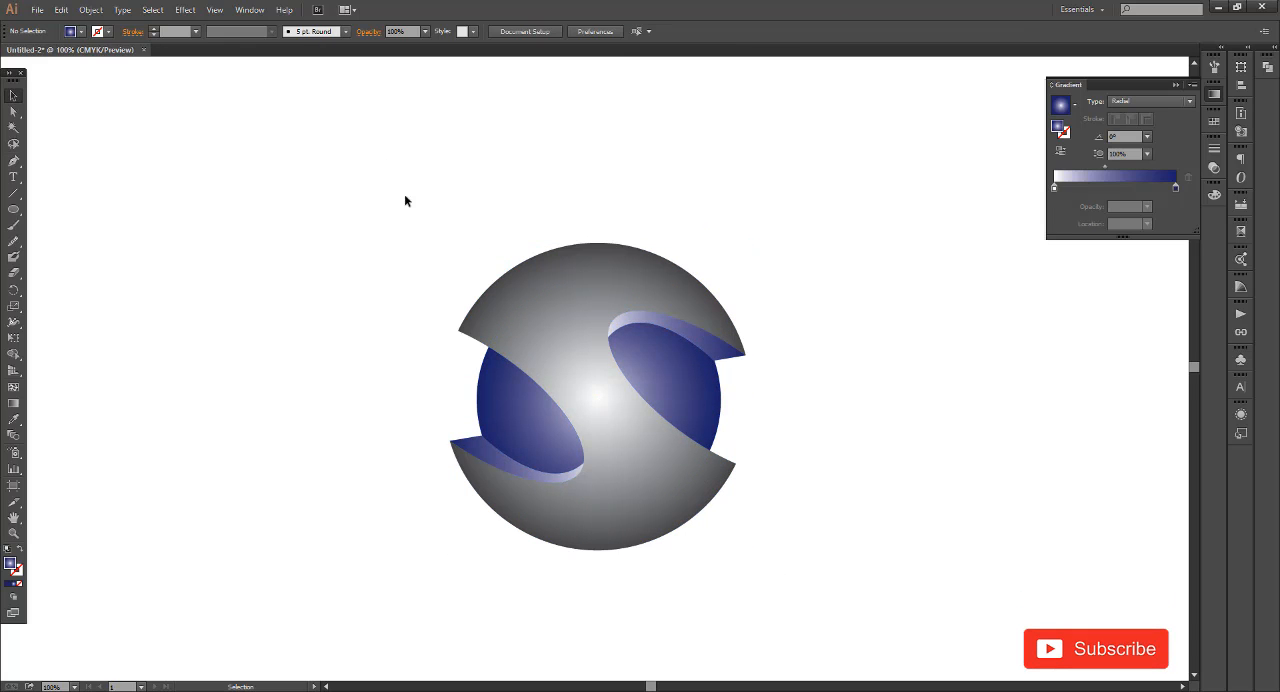
Examine the rotated S logo as a whole and close up
left_click_drag(403, 200, 788, 553)
scroll(517, 523, "down", 2)
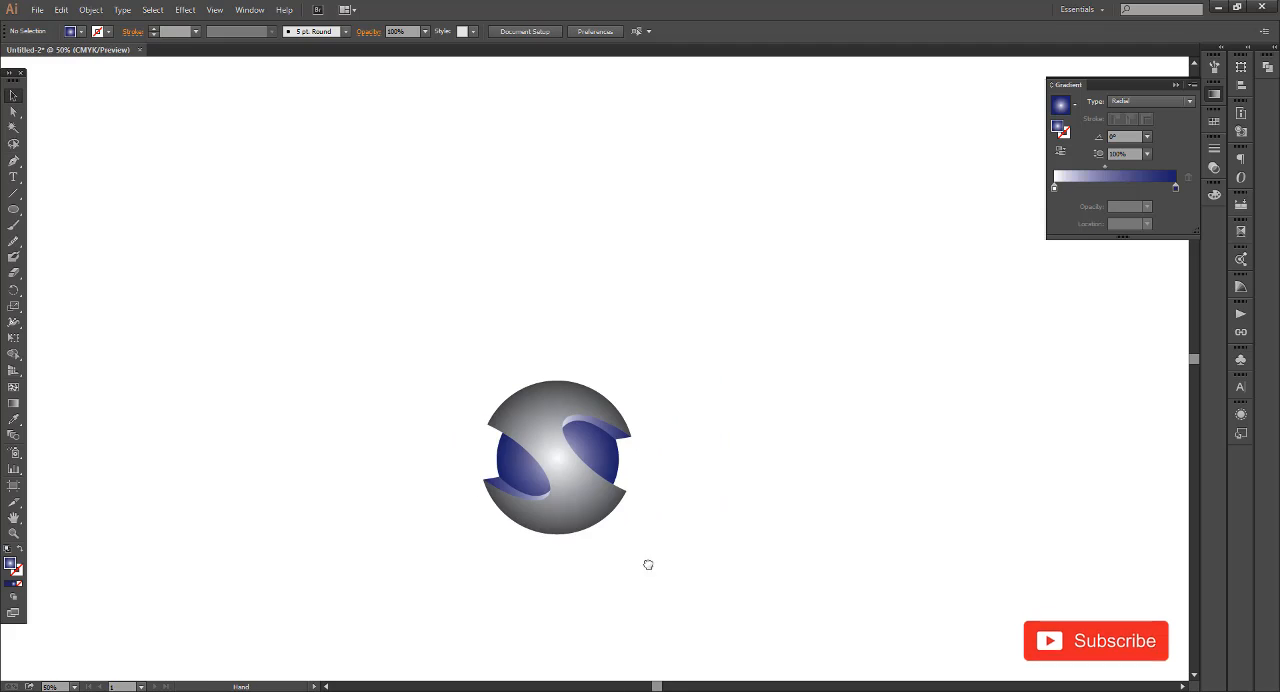
left_click_drag(648, 563, 662, 580)
scroll(577, 532, "up", 2)
left_click_drag(783, 505, 794, 478)
scroll(794, 478, "up", 1)
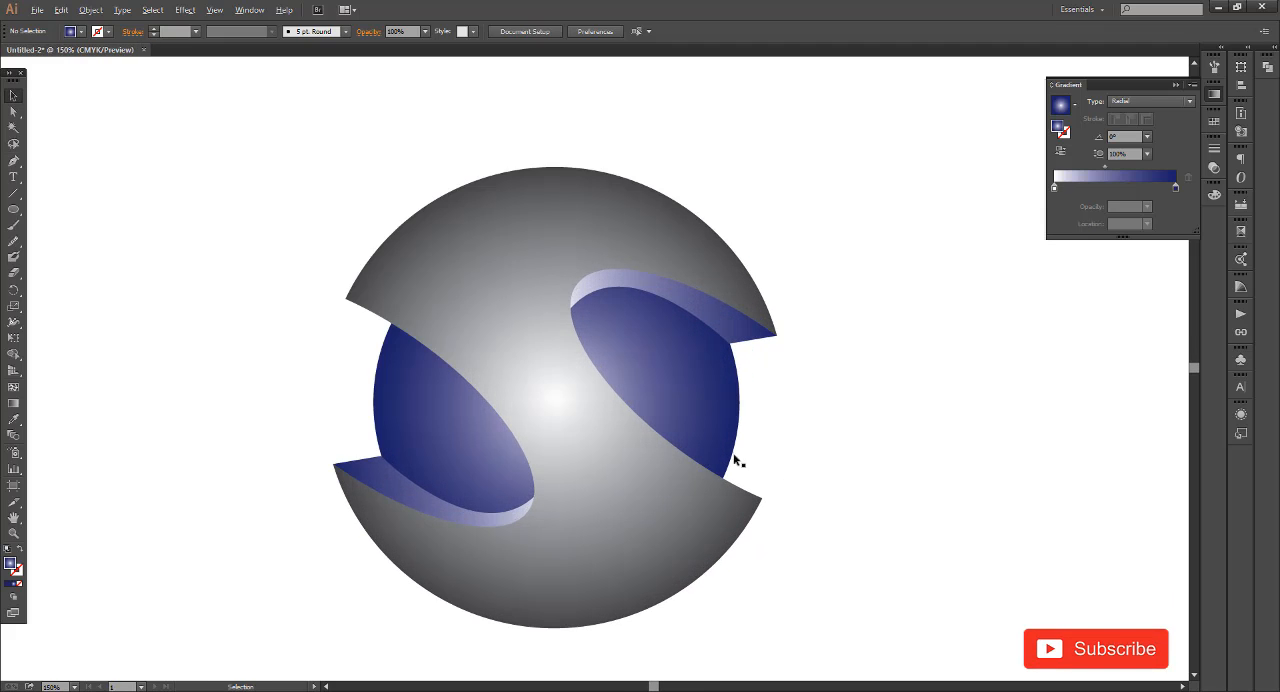
scroll(883, 423, "down", 1)
scroll(749, 480, "down", 1)
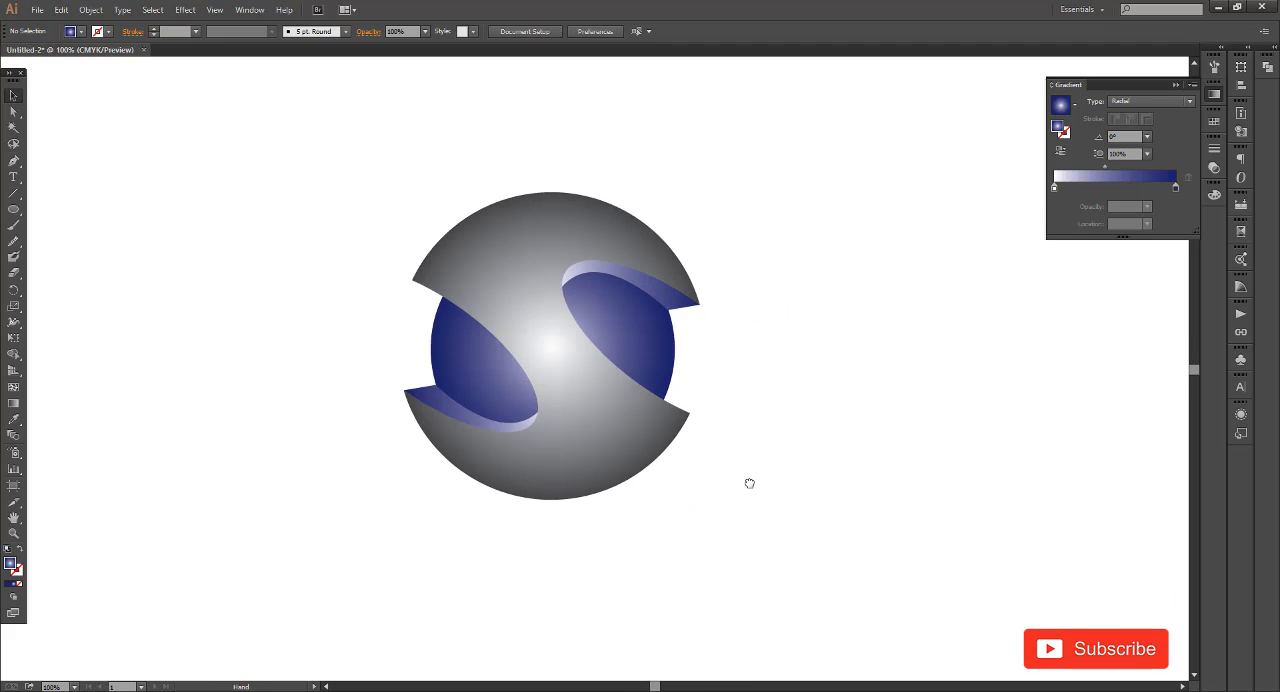
scroll(755, 495, "down", 1)
Draw a circle 220 pt in diameter centred on the S's lowest point with the Ellipse tool and send it to the back
key("l")
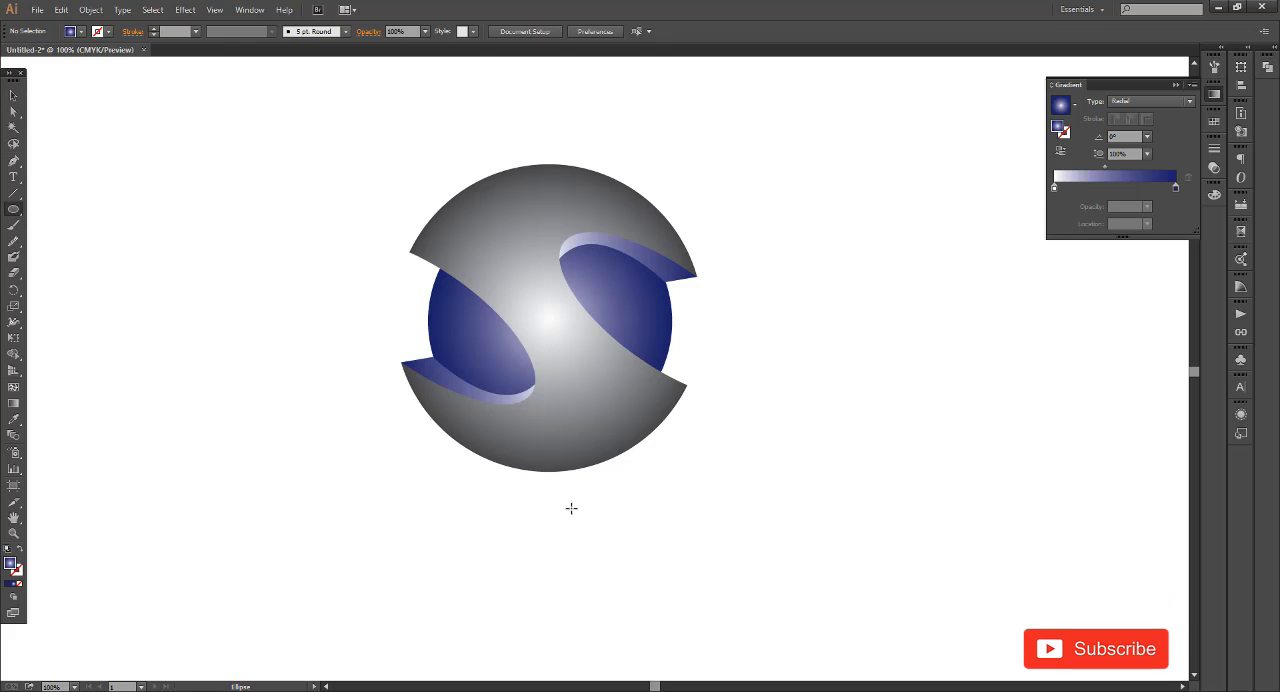
left_click_drag(548, 471, 621, 543)
key("ctrl+shift+bracketleft")
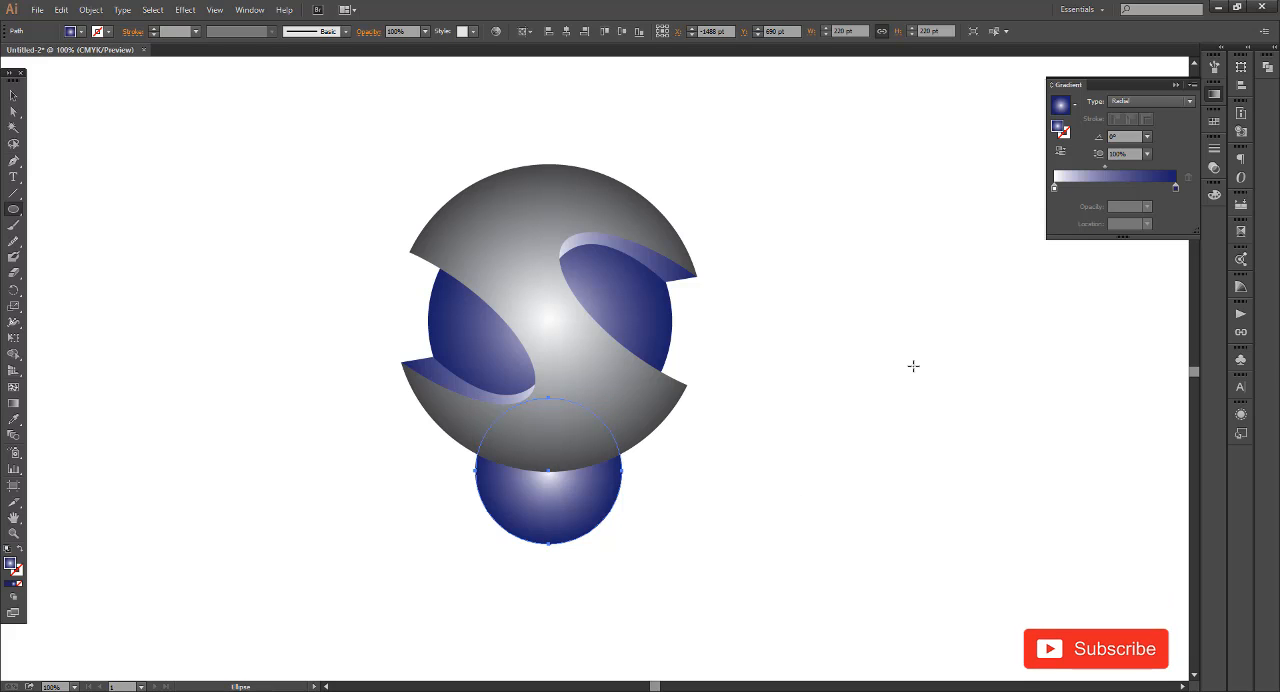
Fill the new circle with the white-to-black gradient, set its type to Radial and reverse it so black is at the centre
left_click(1075, 106)
left_click(969, 133)
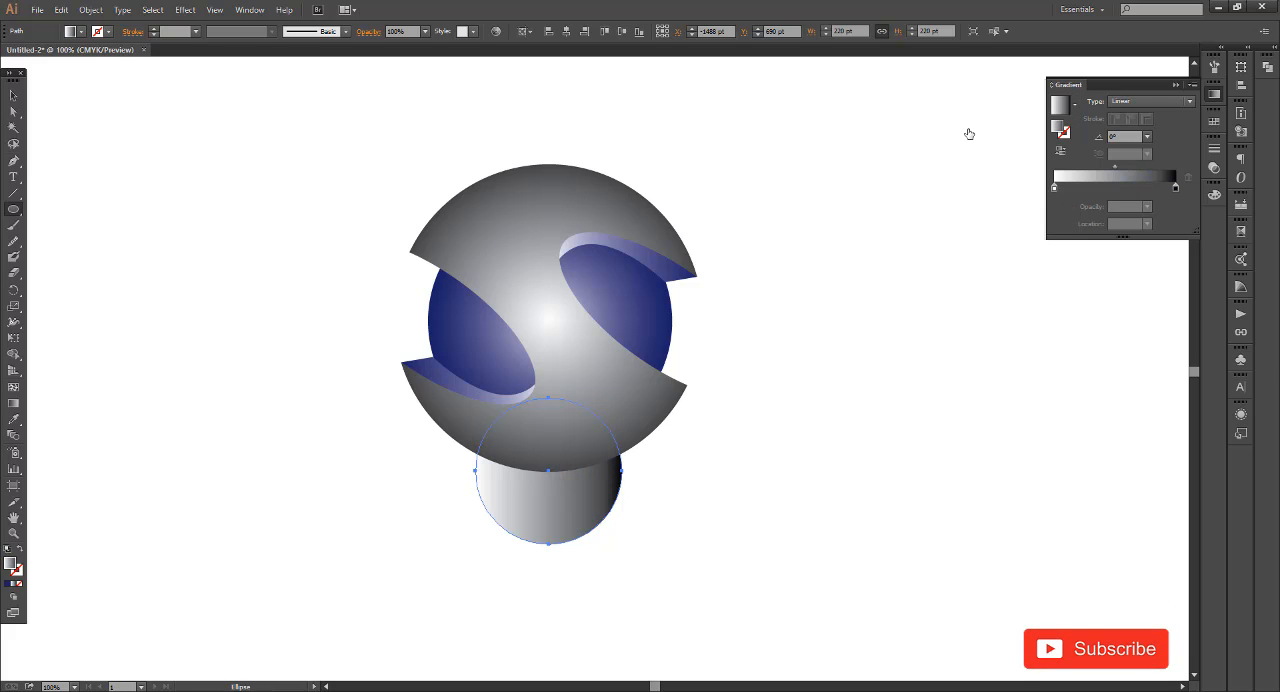
left_click(1127, 104)
left_click(1128, 127)
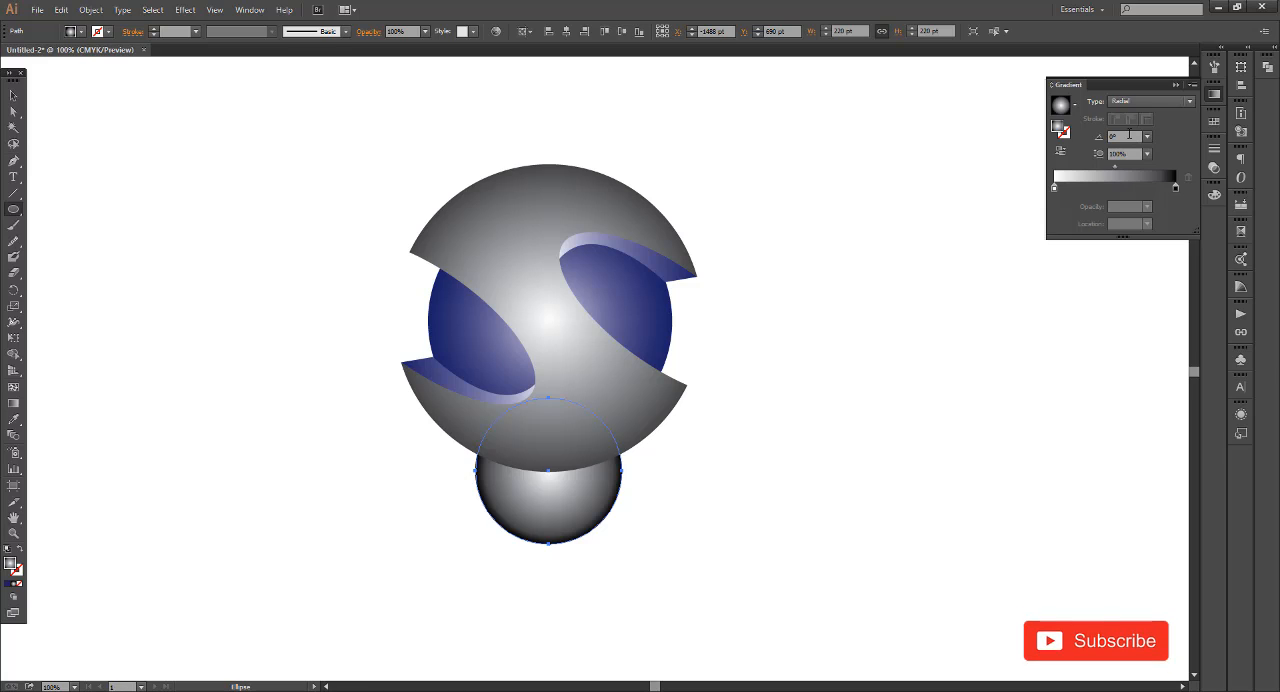
left_click(1061, 150)
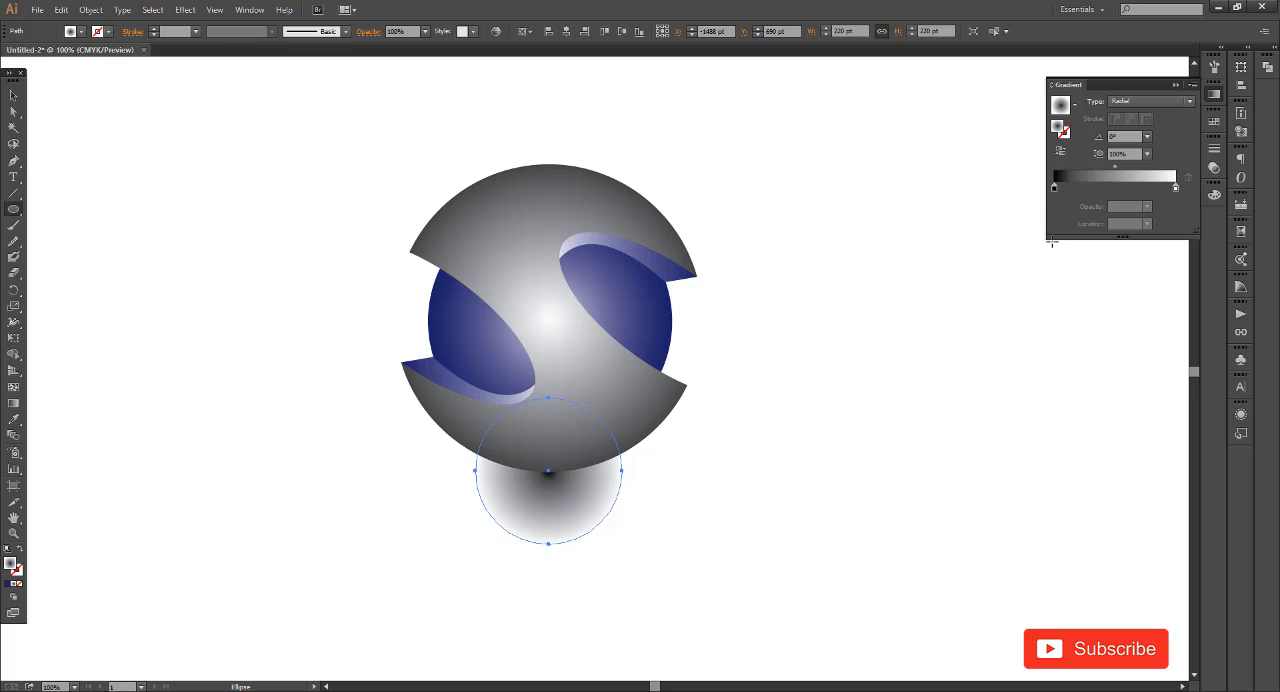
Lighten the black centre stop of the shadow circle's gradient to K 71% and deselect the circle
double_click(1054, 188)
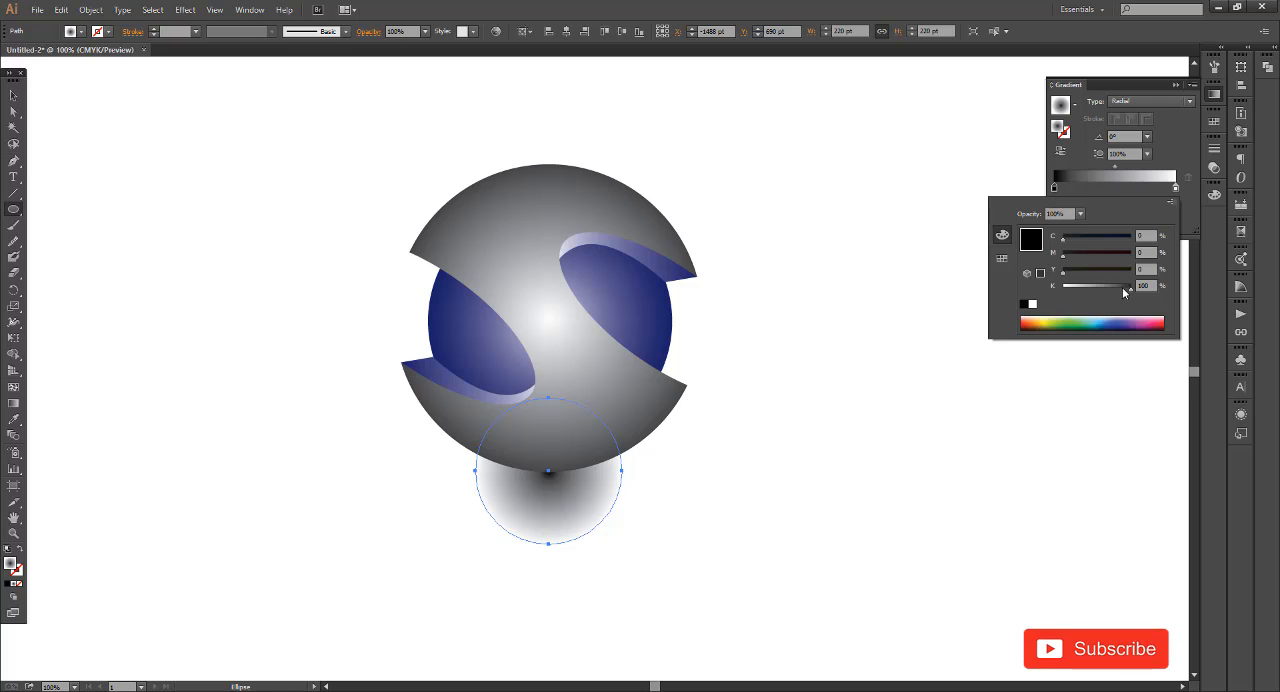
left_click_drag(1122, 287, 1107, 289)
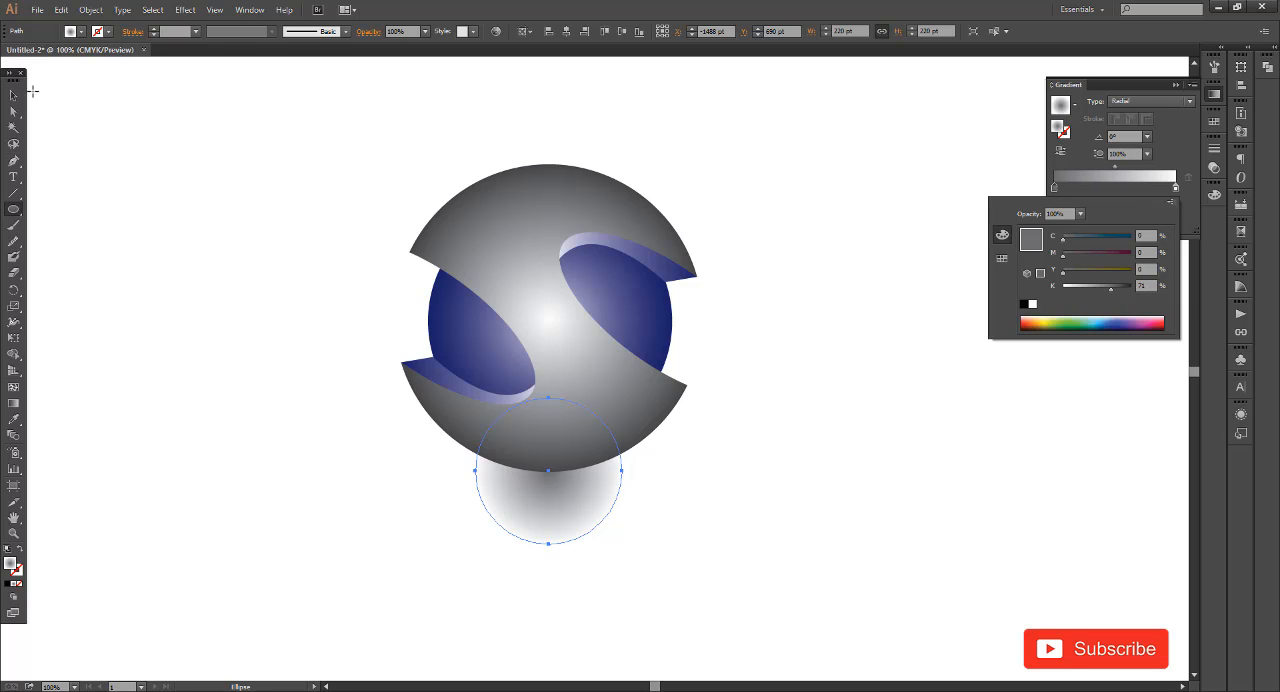
left_click(319, 462)
left_click(16, 97)
left_click(303, 452)
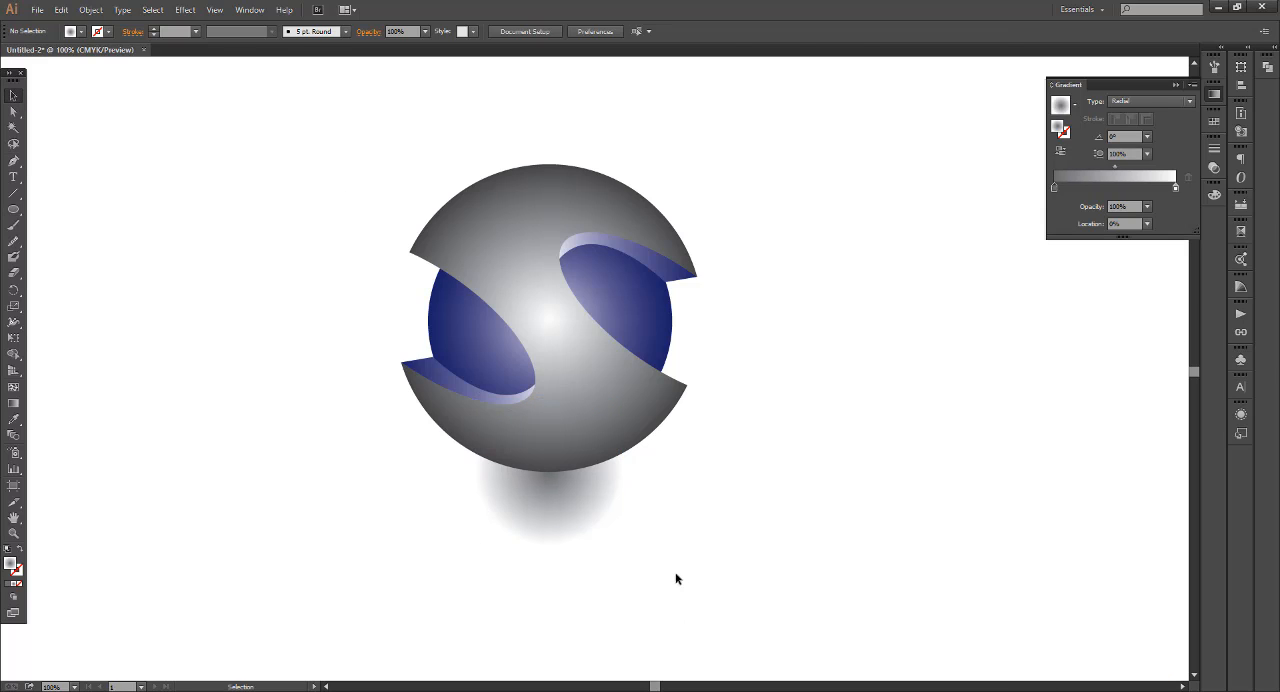
Set the opacity of the white outer stop in the shadow circle's gradient to 0%
left_click(564, 510)
double_click(1176, 190)
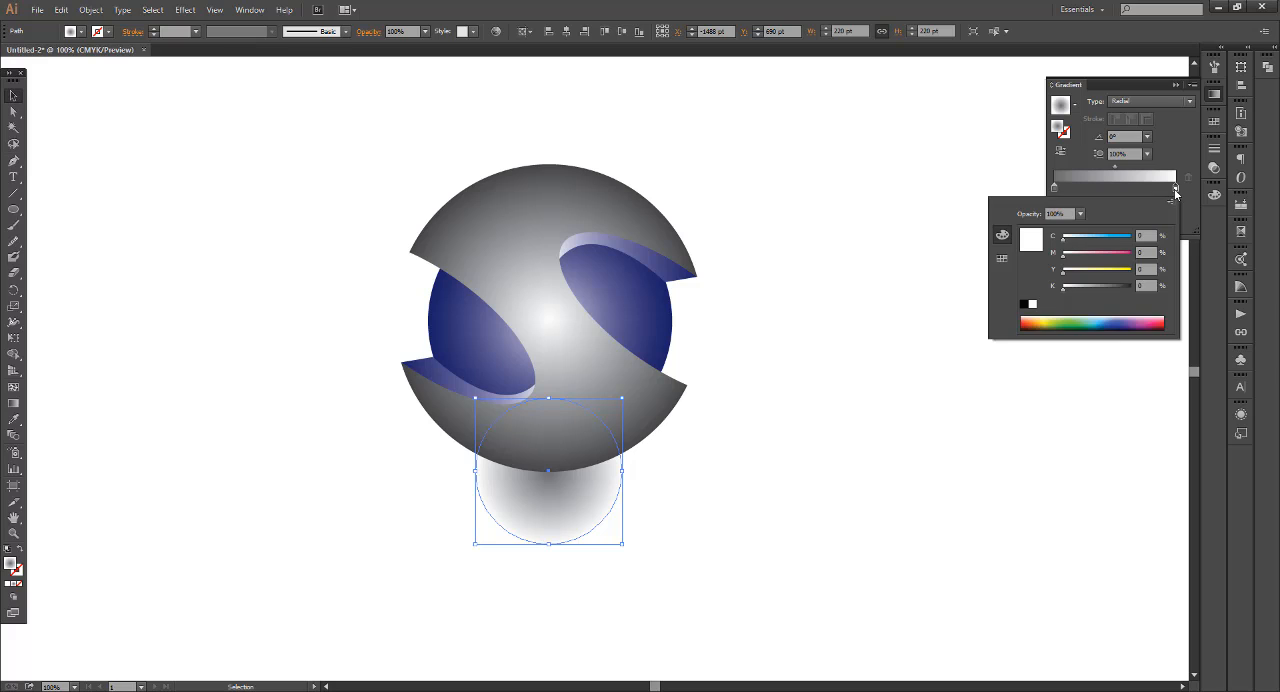
left_click(1080, 213)
left_click(1090, 236)
left_click(828, 472)
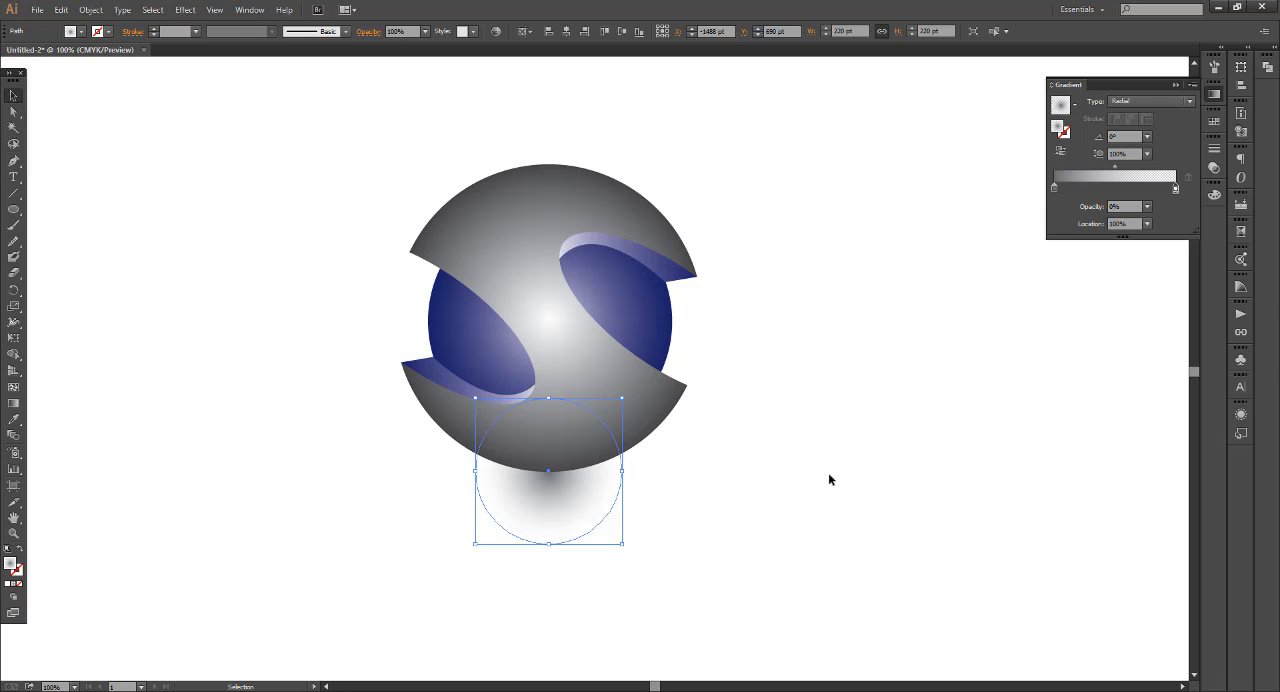
left_click(782, 553)
Move the shadow circle down and stretch it into an ellipse about 468 pt wide and 220 pt high beneath the logo
left_click(574, 526)
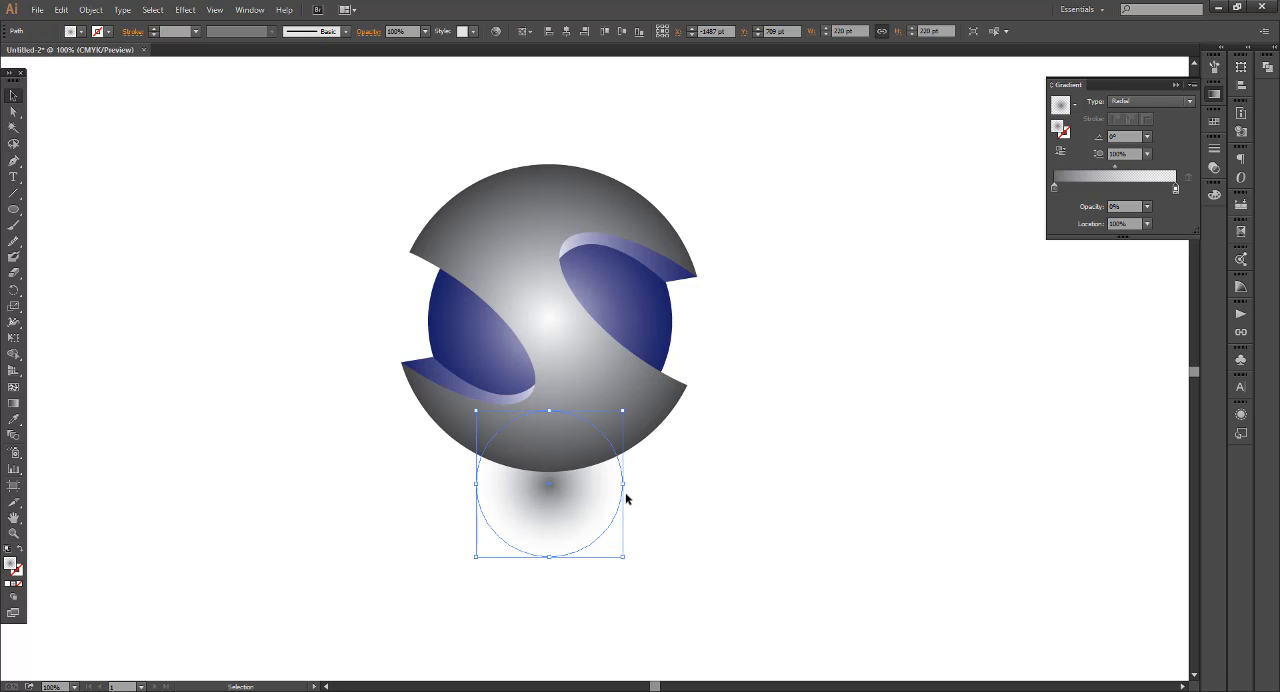
left_click_drag(624, 484, 671, 484)
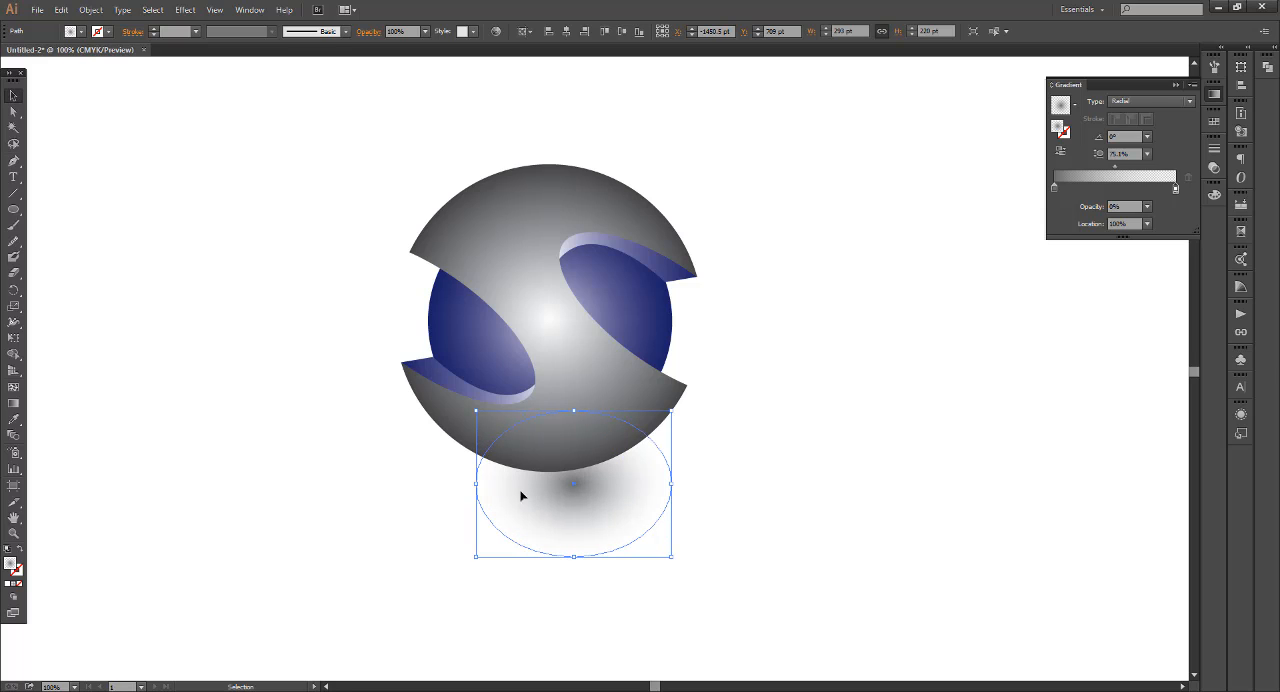
left_click_drag(477, 484, 399, 484)
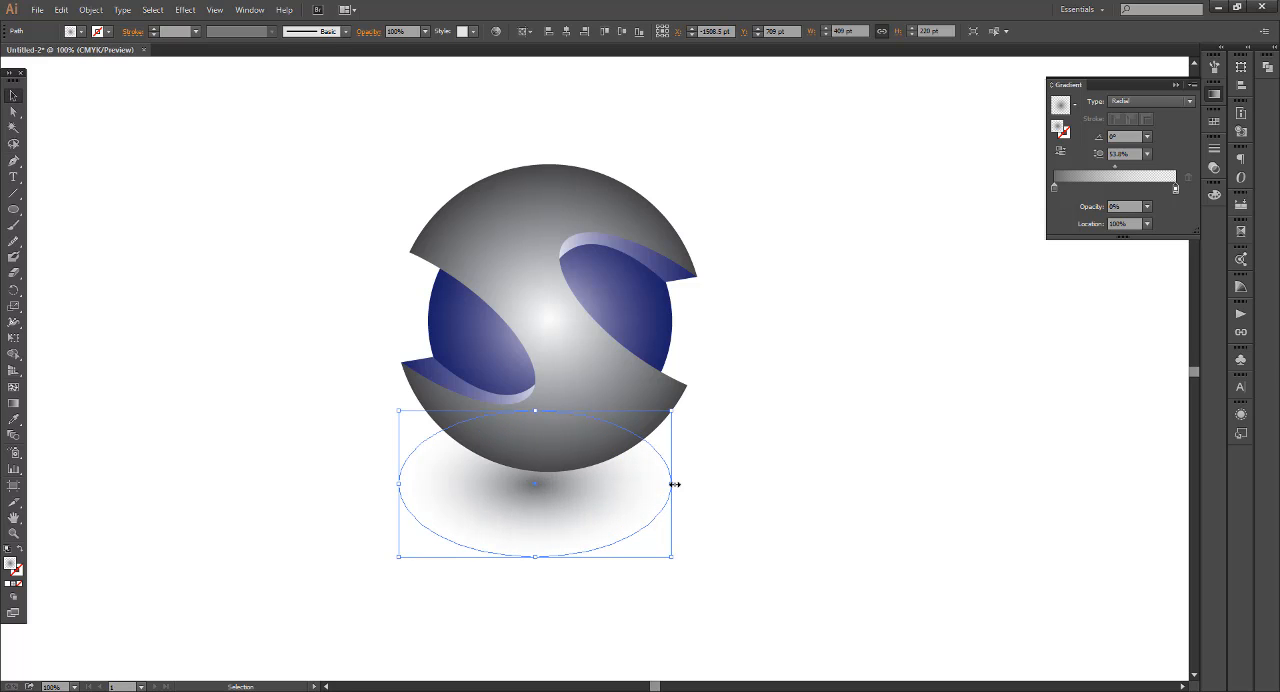
left_click_drag(672, 484, 712, 484)
left_click_drag(593, 505, 590, 512)
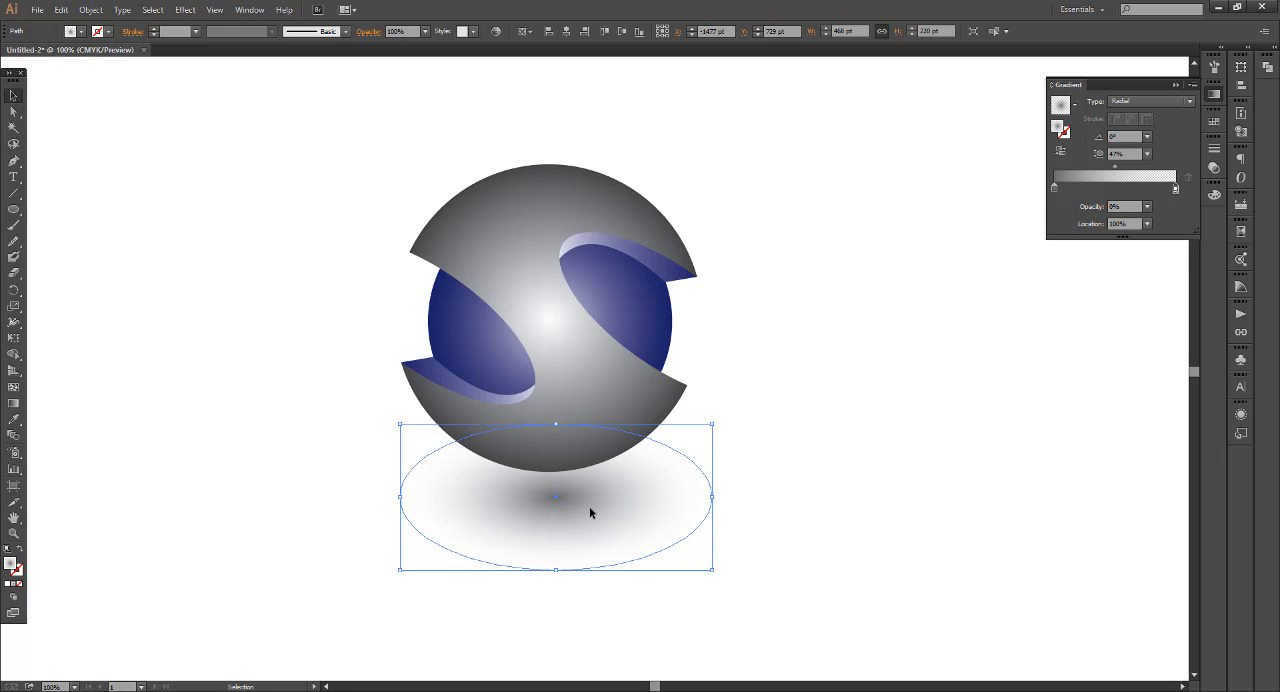
left_click(827, 522)
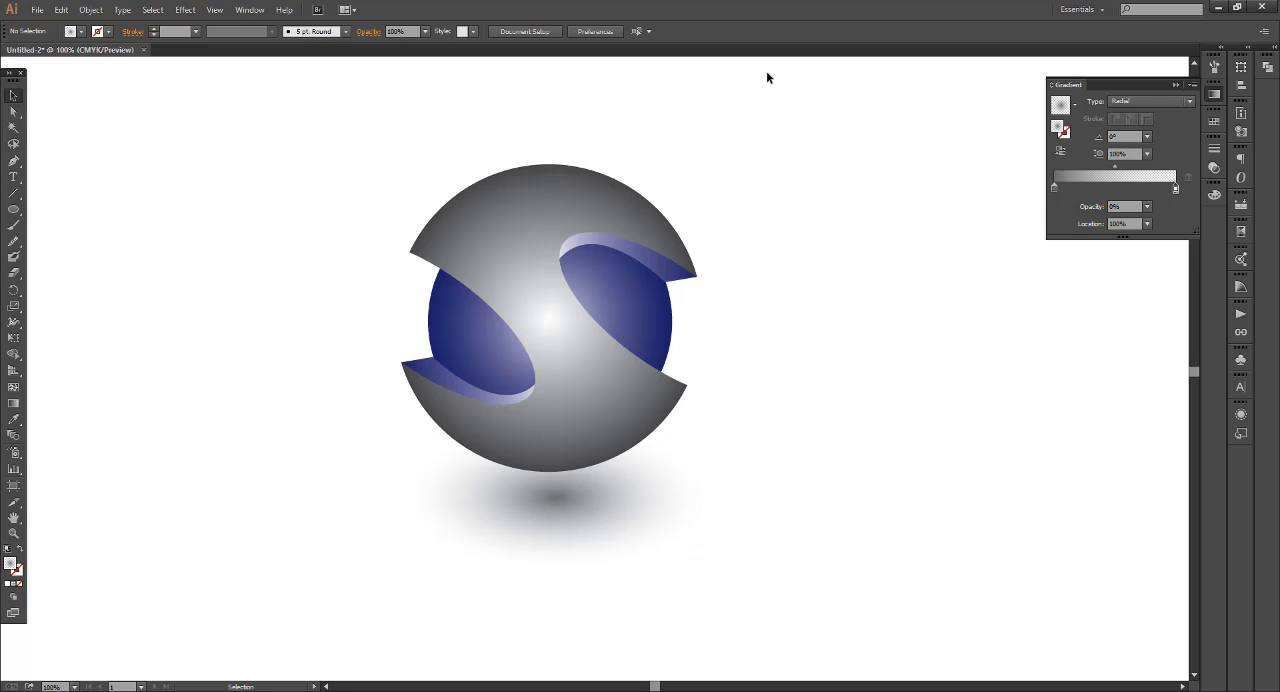
Examine the finished S logo together with its shadow at different magnifications
scroll(541, 471, "down", 3)
left_click_drag(686, 509, 754, 529)
scroll(563, 499, "up", 1)
scroll(751, 457, "up", 1)
left_click_drag(888, 429, 945, 461)
scroll(820, 426, "up", 1)
left_click_drag(818, 428, 865, 395)
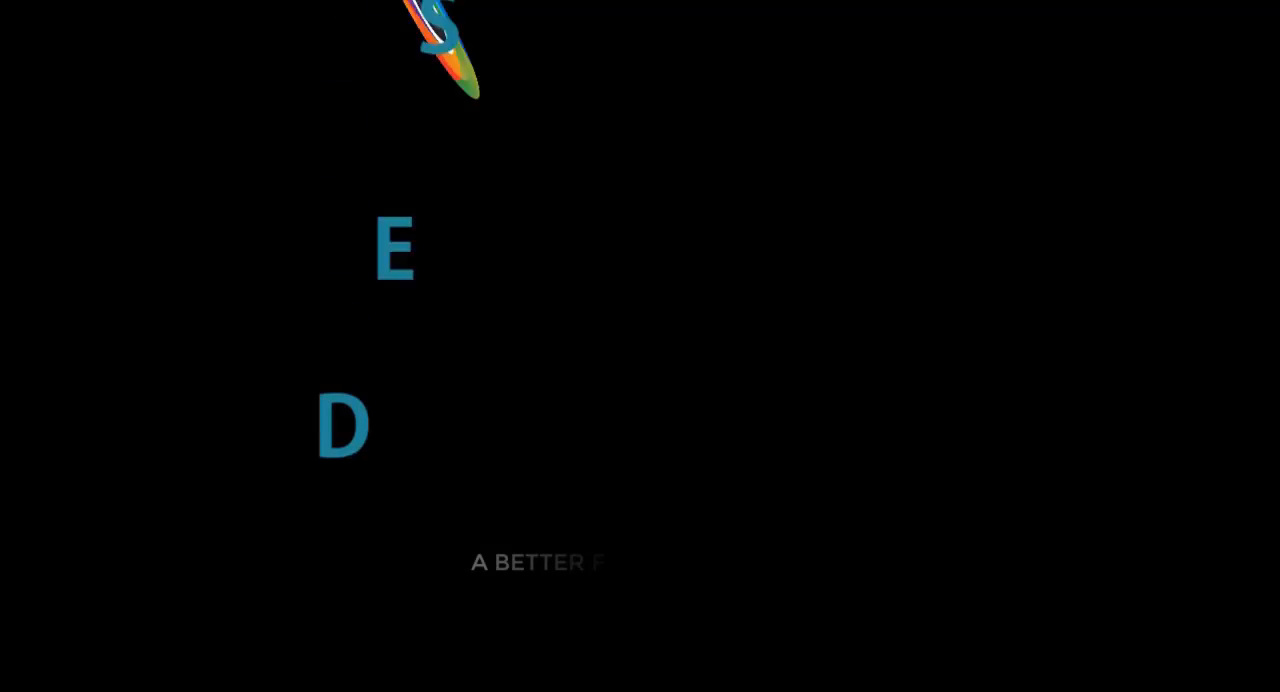